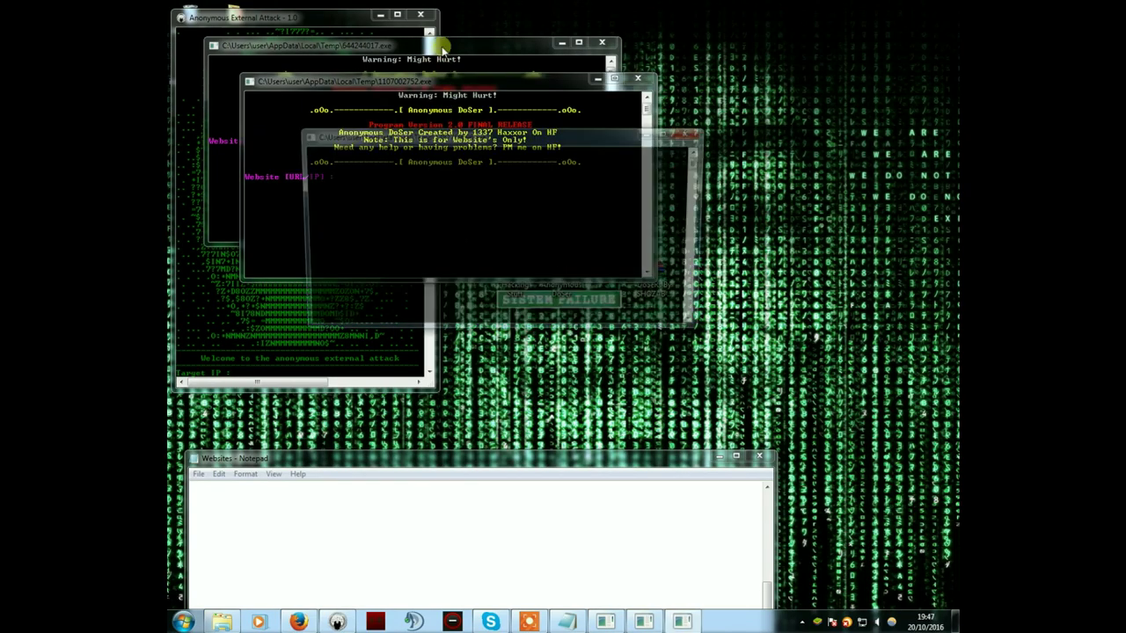
Spread the DoSer console windows across the desktop and bring up the Websites notes
left_click_drag(413, 46, 611, 13)
left_click_drag(408, 85, 466, 133)
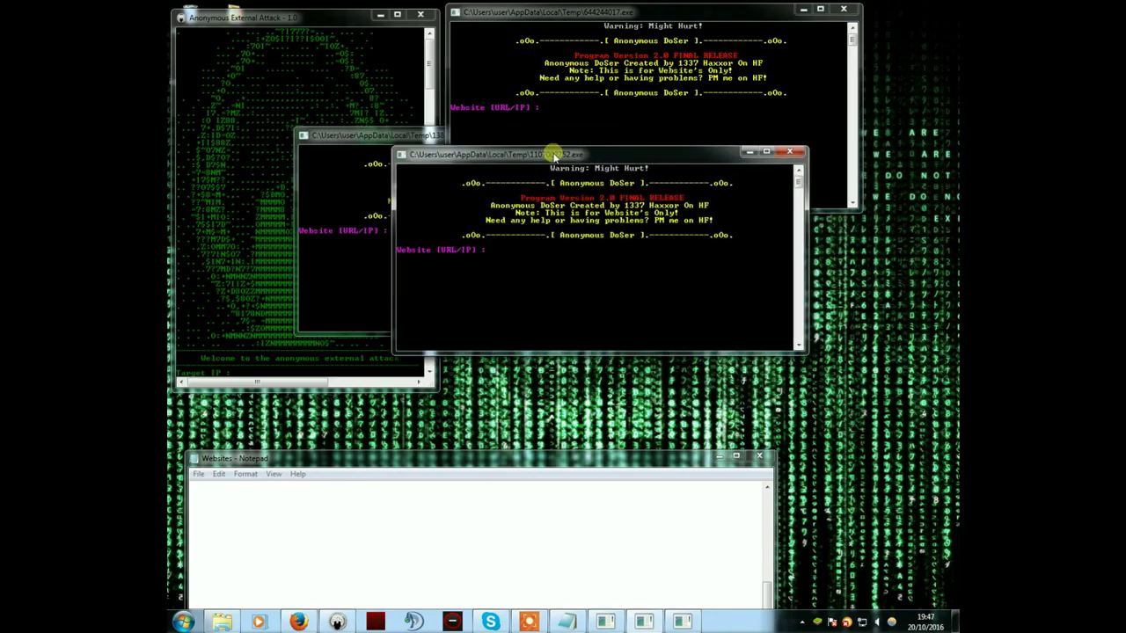
left_click_drag(369, 136, 493, 330)
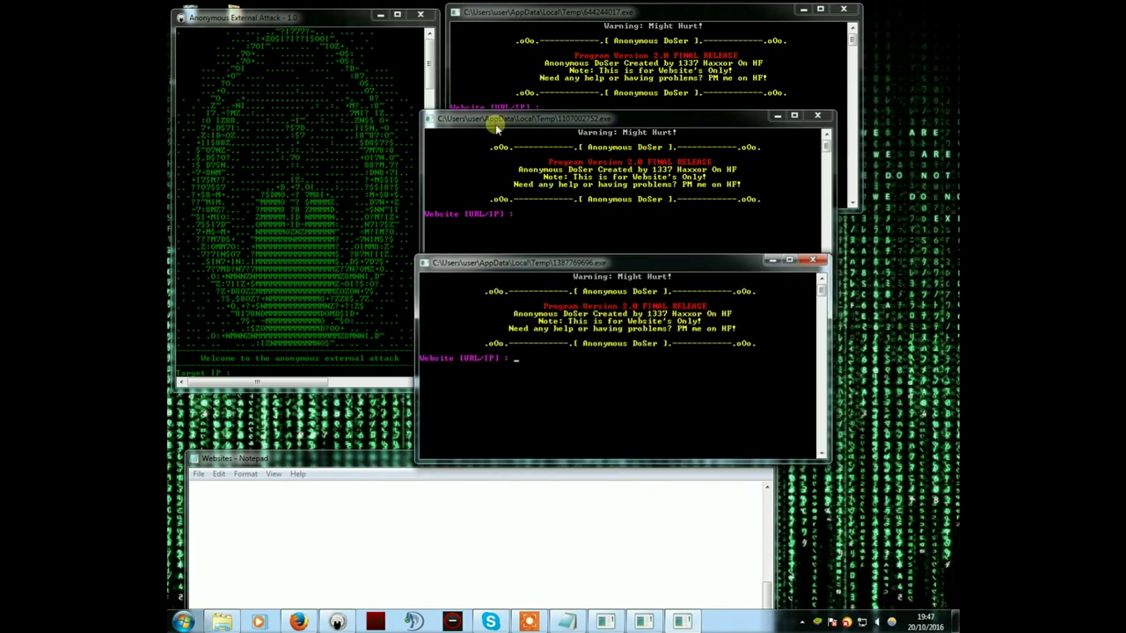
left_click_drag(528, 118, 544, 128)
left_click(422, 264)
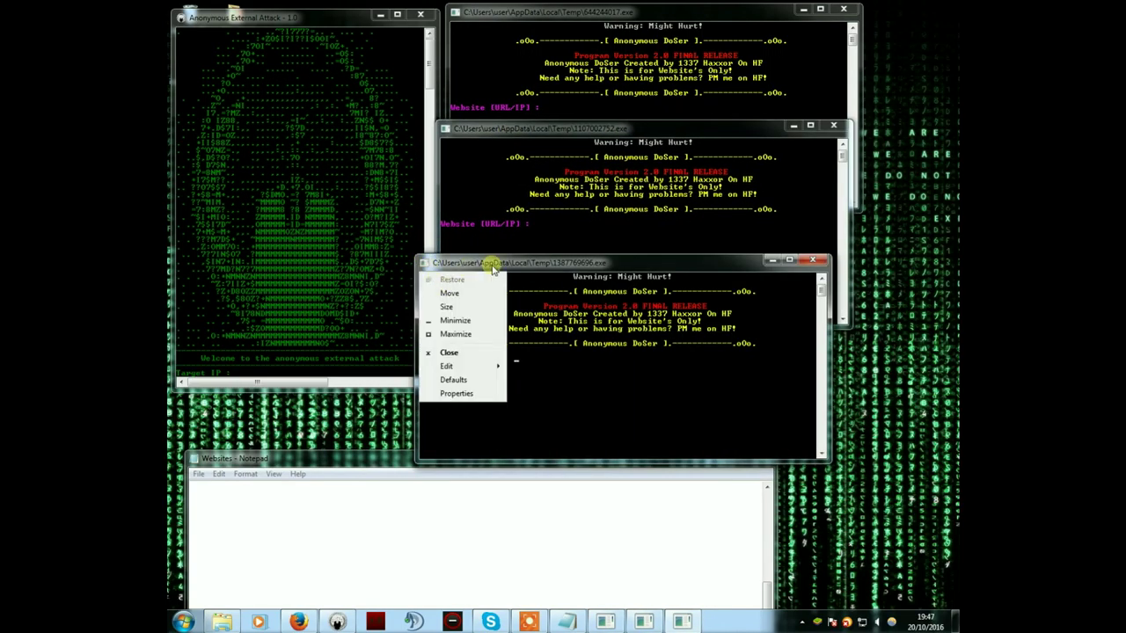
left_click_drag(493, 268, 511, 261)
Paste Stanground Academy's IP 87.106.220.45 into the External Attack tool and start sending packets
mouse_move(353, 460)
left_mouse_down()
mouse_move(428, 200)
mouse_move(402, 109)
left_mouse_up()
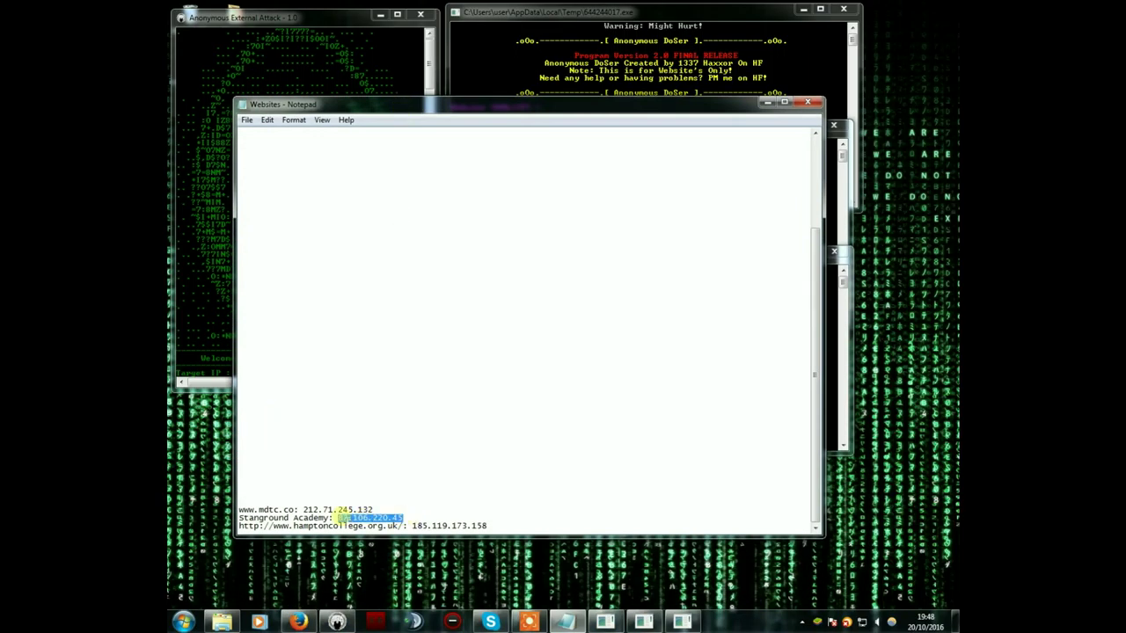
left_click(766, 104)
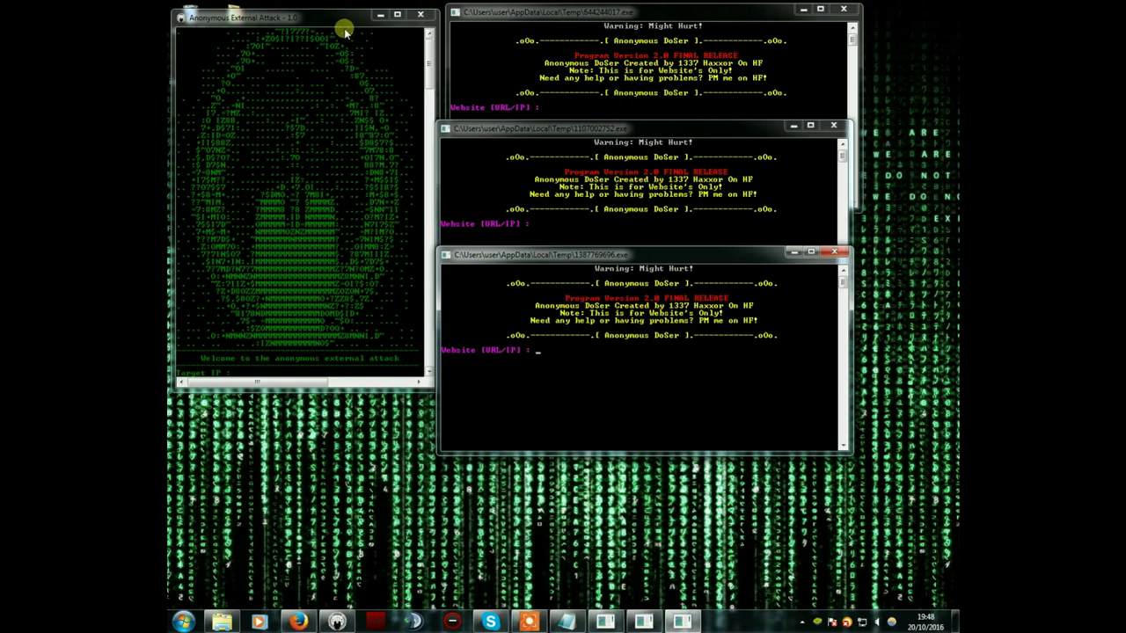
right_click(184, 17)
left_click(365, 119)
left_click(456, 145)
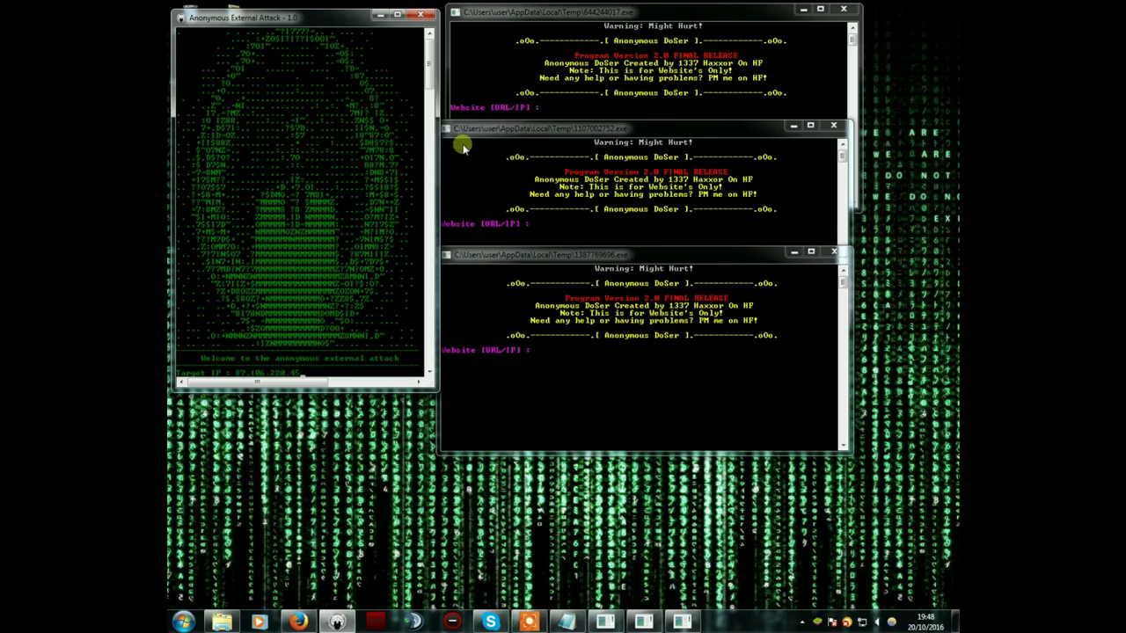
key("Return")
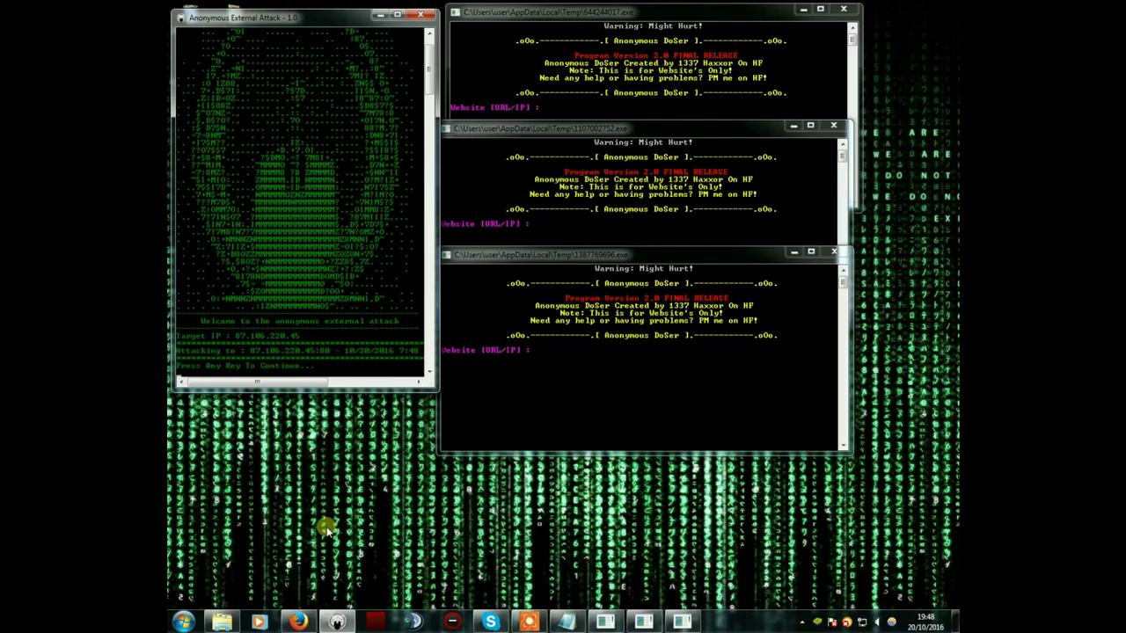
key("Return")
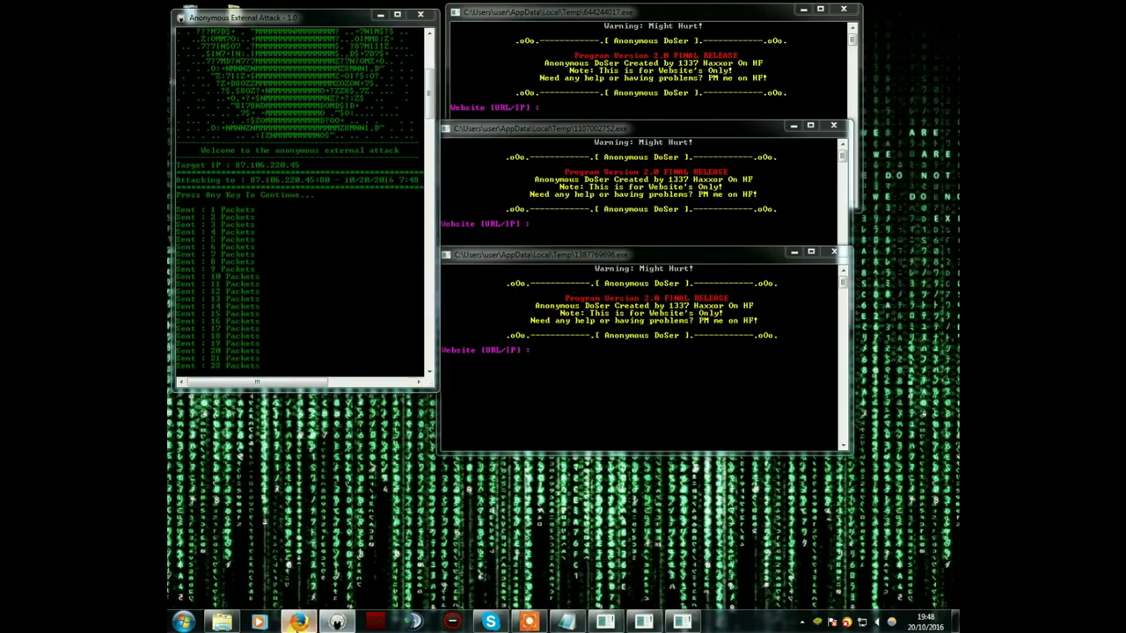
left_click(299, 622)
Search 'stanground' in a new tab, open the Stanground Academy homepage, dismiss cookies, minimize Firefox
left_click(441, 24)
type("stangro")
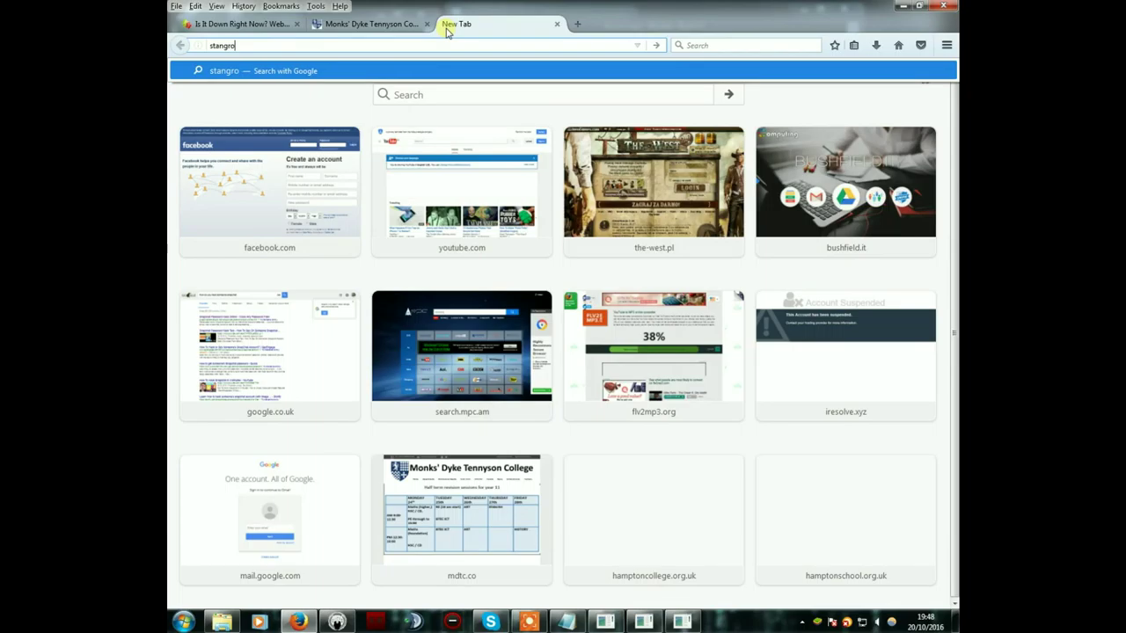
type("d")
key("Return")
left_click(426, 24)
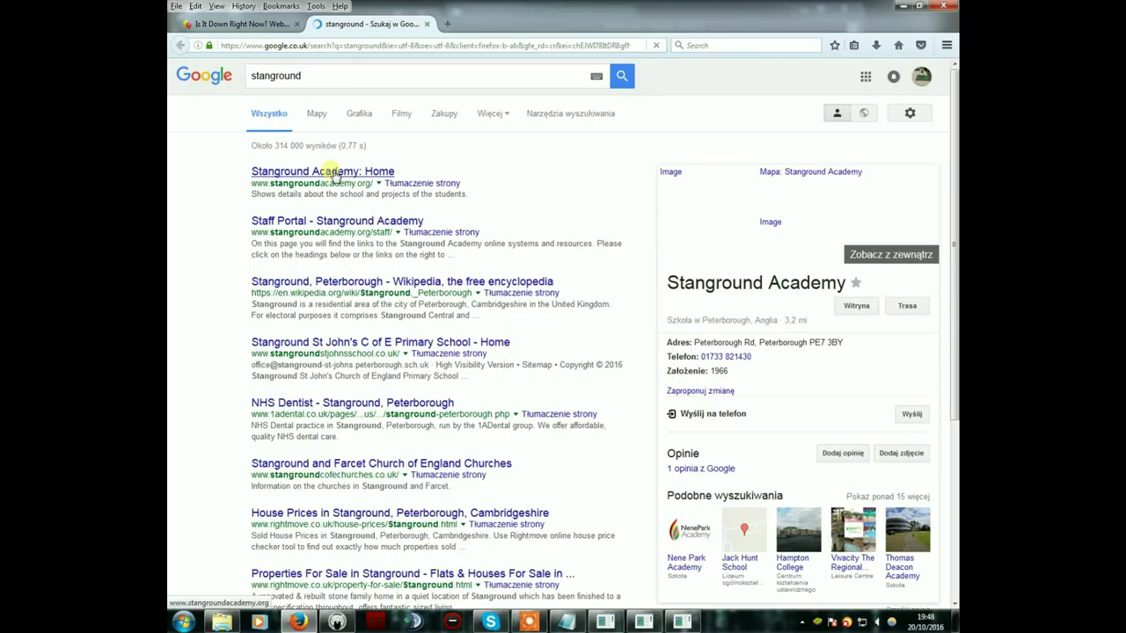
left_click(337, 173)
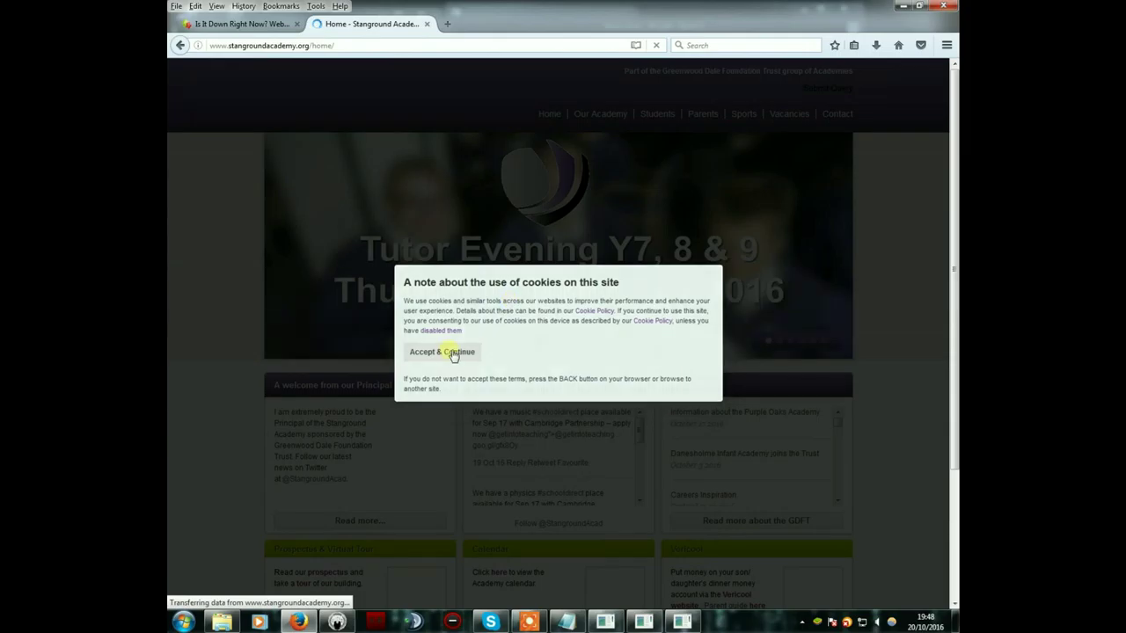
left_click(454, 355)
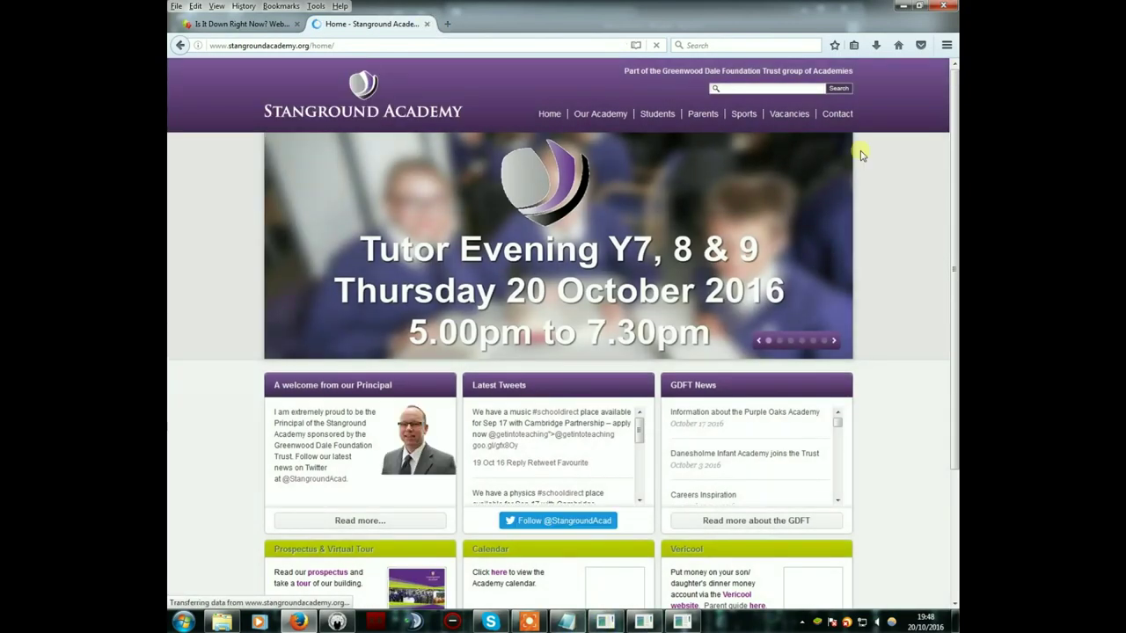
left_click(902, 7)
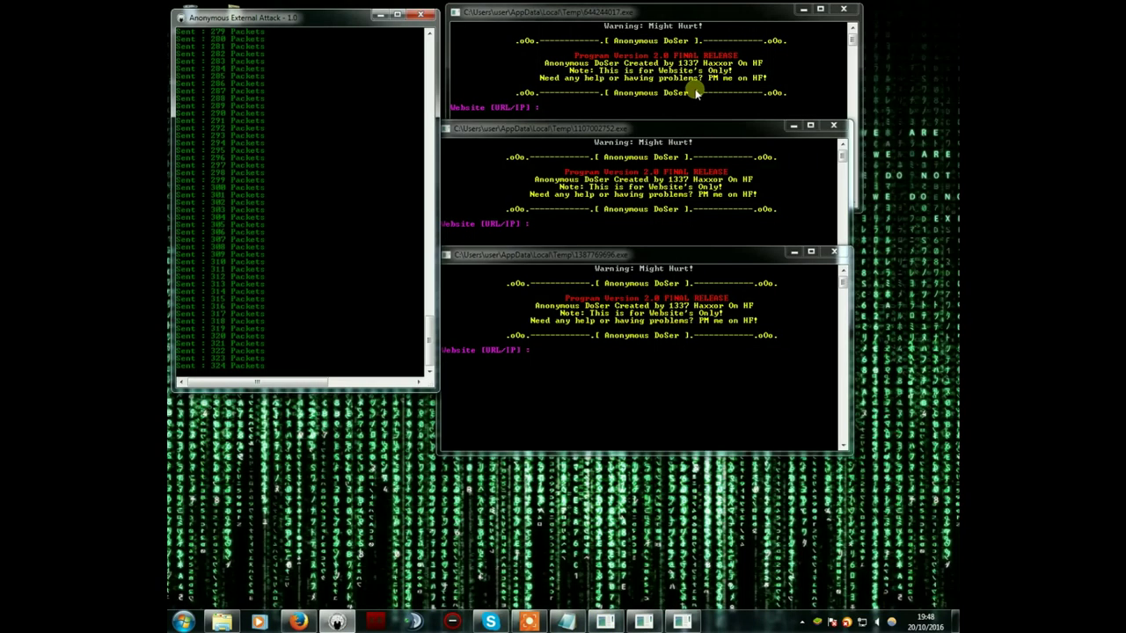
Paste 87.106.220.45 into the top and middle consoles and start their 120-second floods
right_click(567, 31)
left_click(608, 112)
left_click(687, 142)
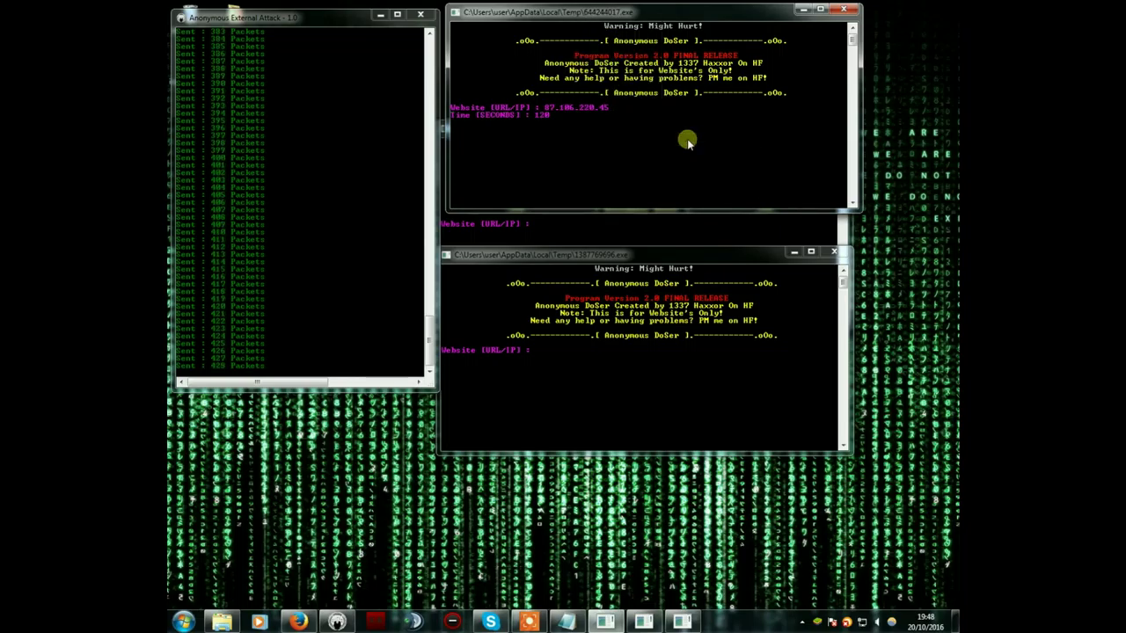
right_click(576, 128)
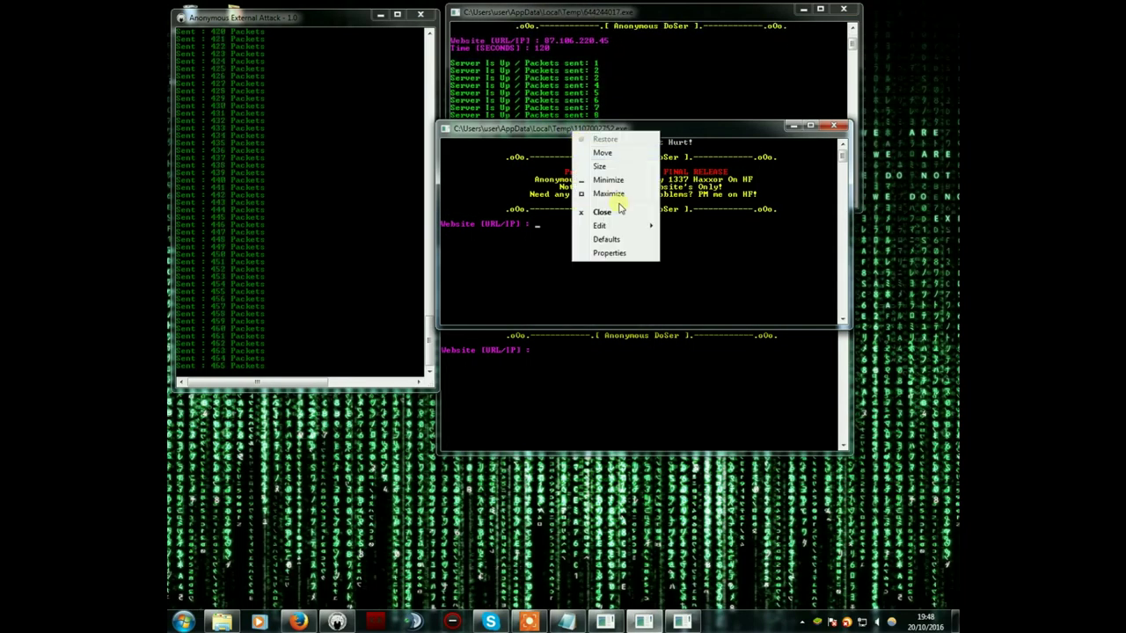
left_click(599, 225)
left_click(687, 255)
key("Return")
type("120")
key("Return")
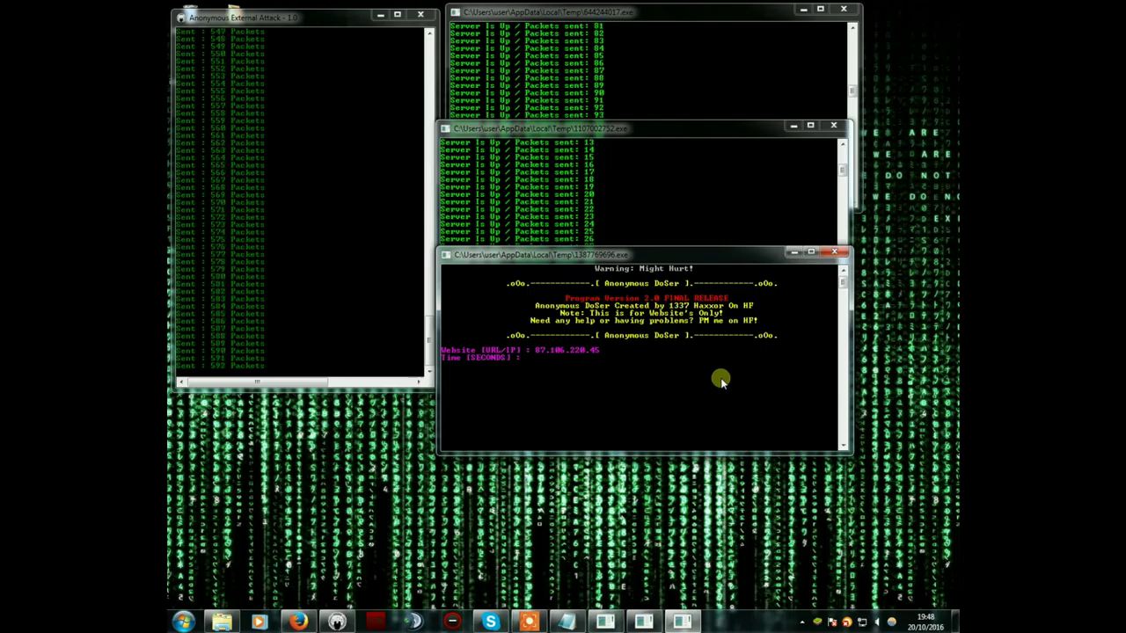
type("120")
key("Return")
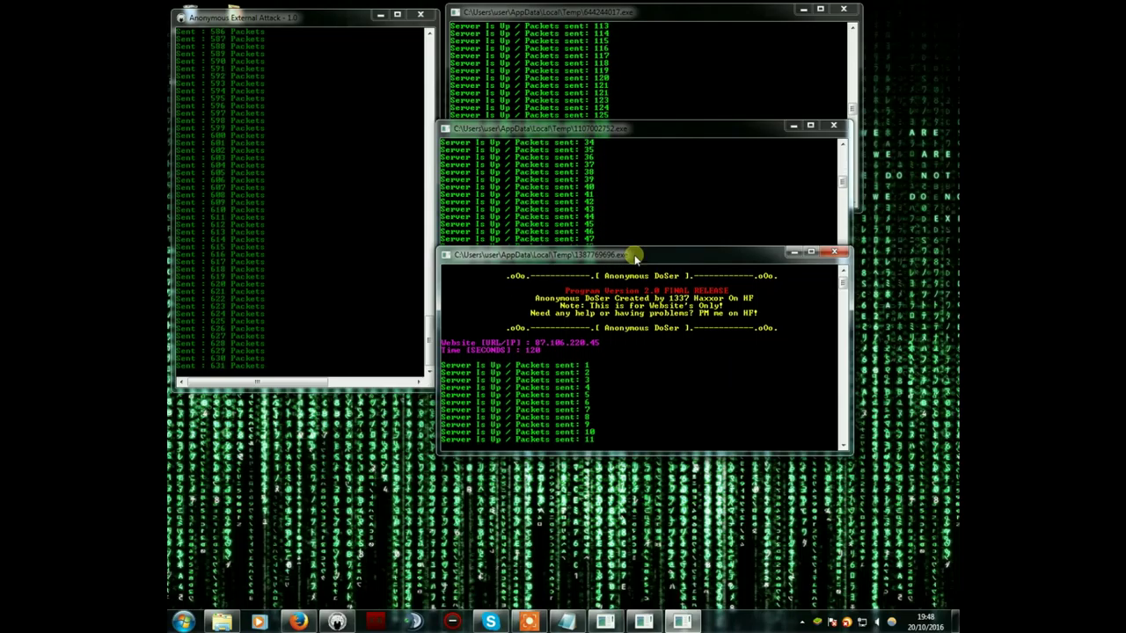
mouse_move(637, 254)
left_mouse_down()
mouse_move(447, 409)
mouse_move(374, 402)
left_mouse_up()
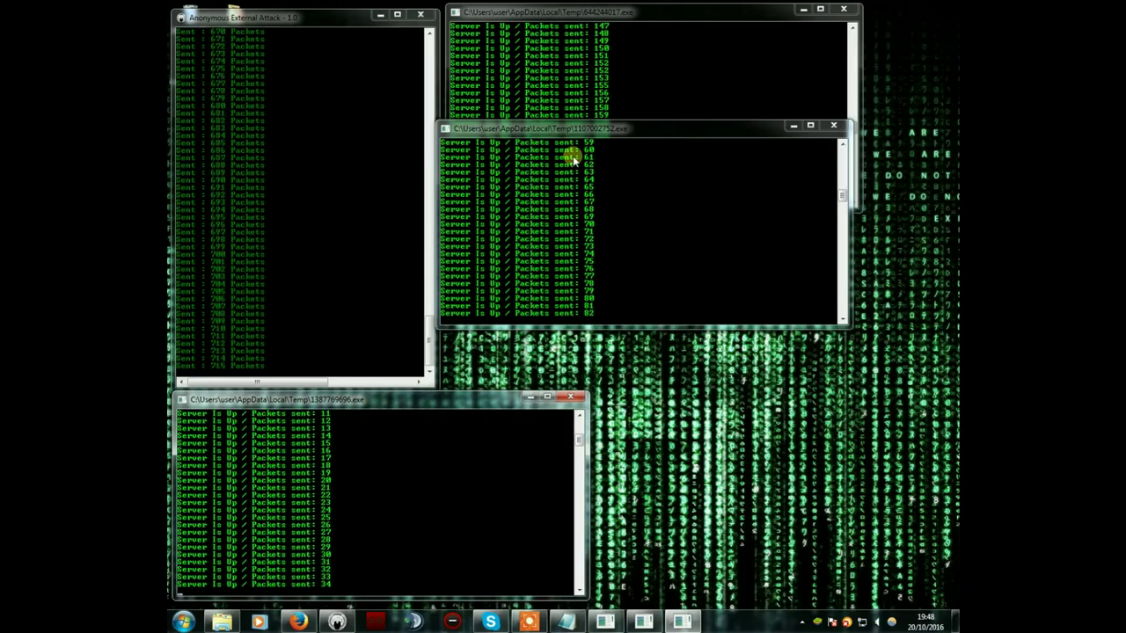
mouse_move(580, 129)
left_mouse_down()
mouse_move(592, 158)
mouse_move(492, 404)
left_mouse_up()
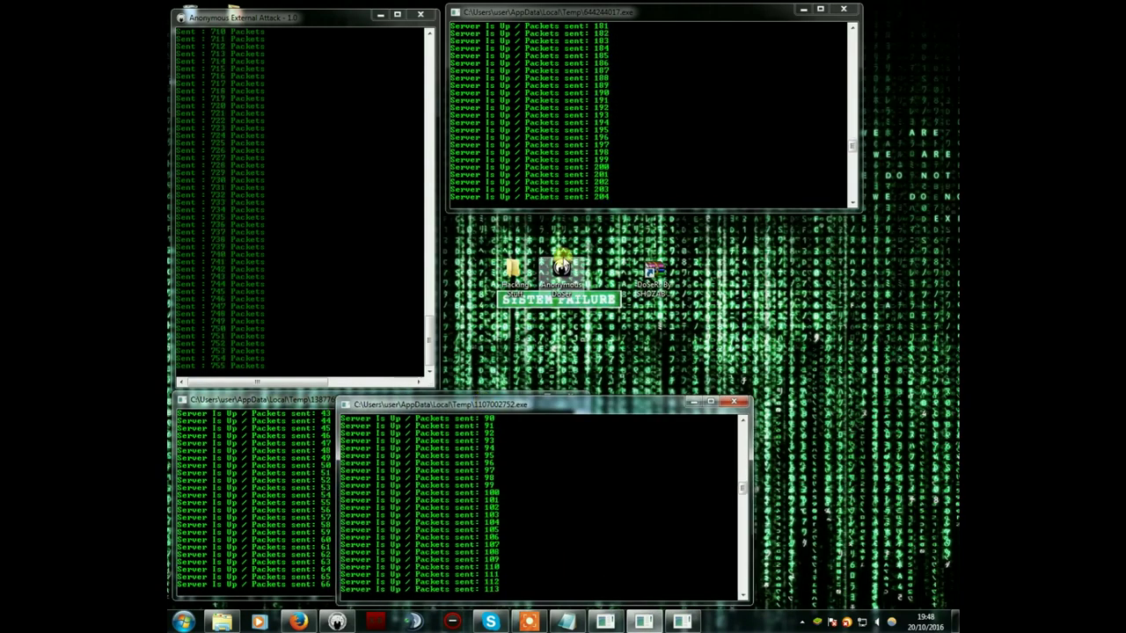
left_click_drag(561, 17, 624, 392)
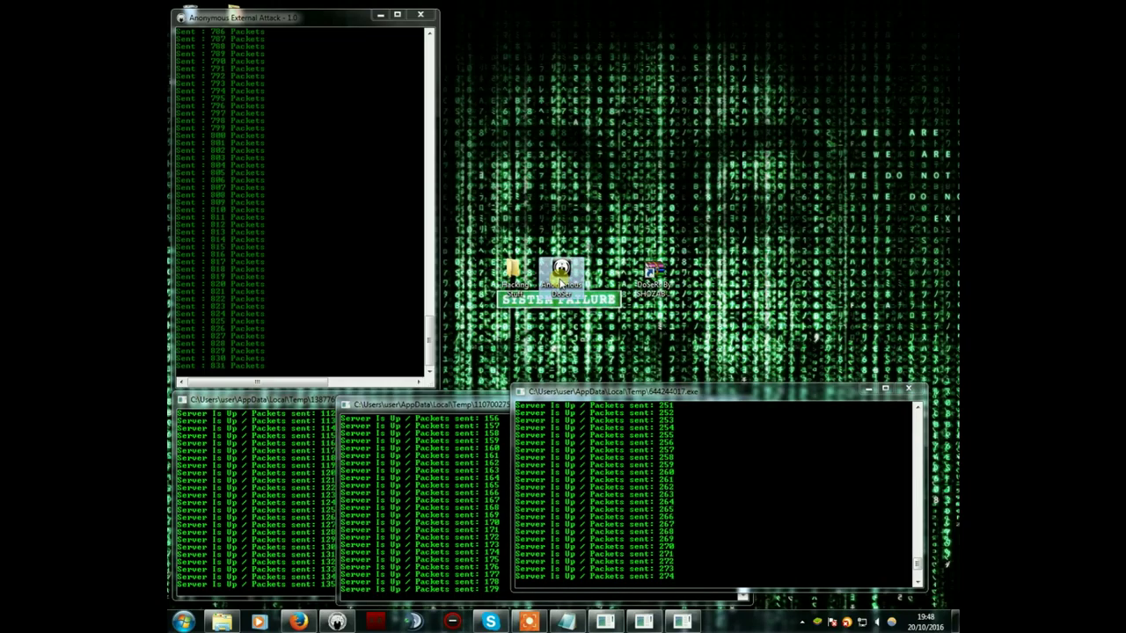
double_click(560, 277)
right_click(437, 36)
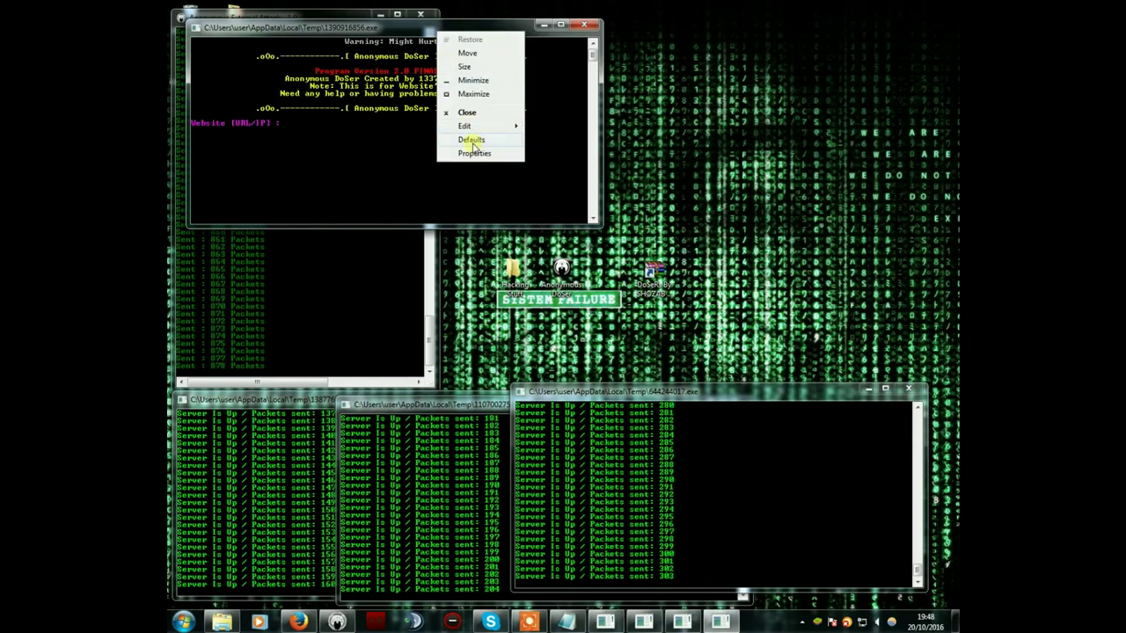
left_click(471, 145)
left_click(546, 154)
key("Return")
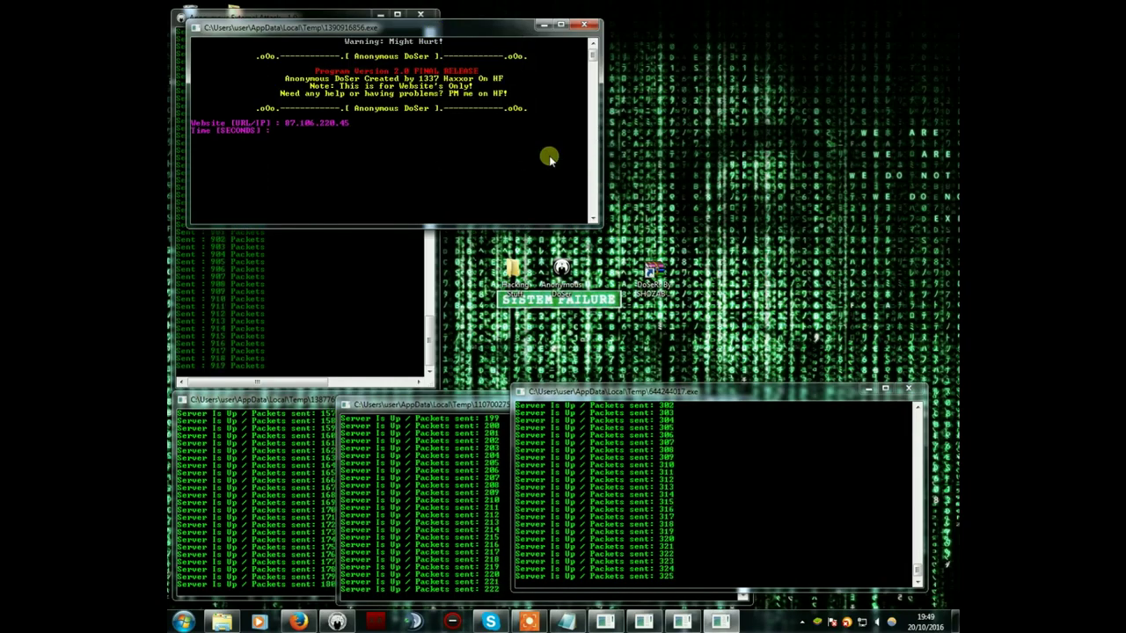
type("120")
key("Return")
Move the newest console to the top right and wait for 'DoS Succeeded, Server Down!' reports
left_click_drag(450, 29, 710, 21)
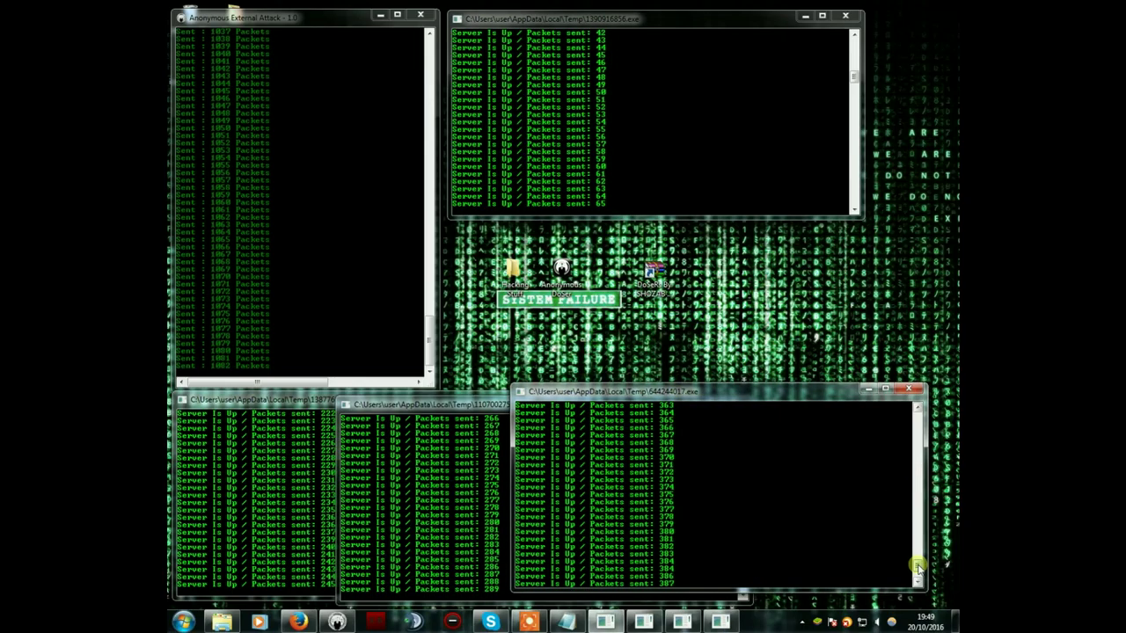
left_click_drag(919, 555, 908, 424)
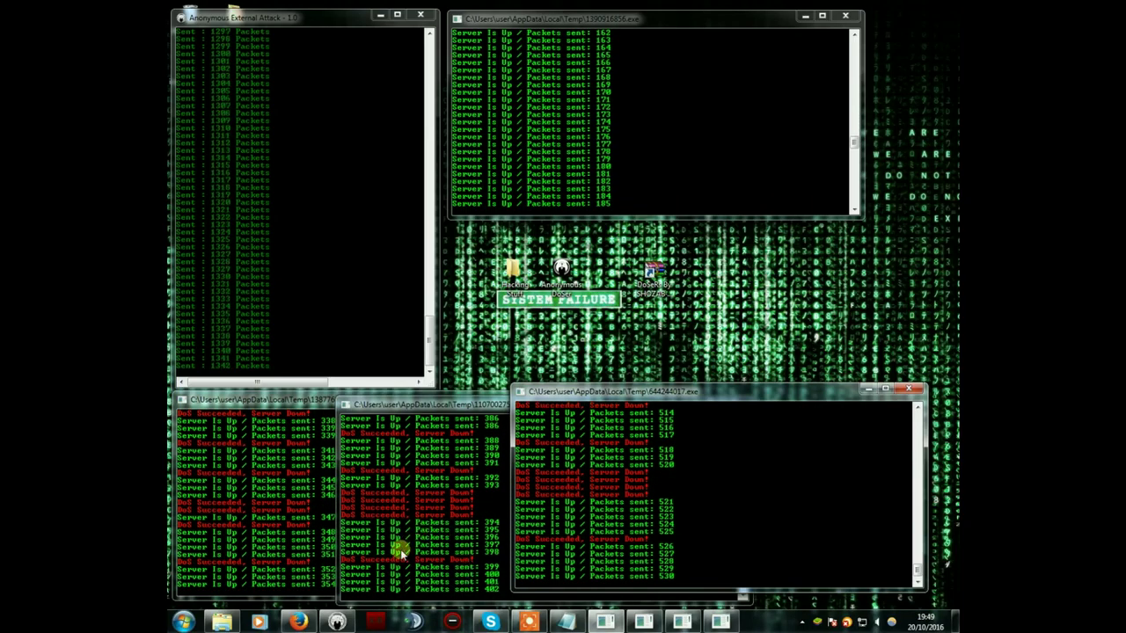
left_click(299, 621)
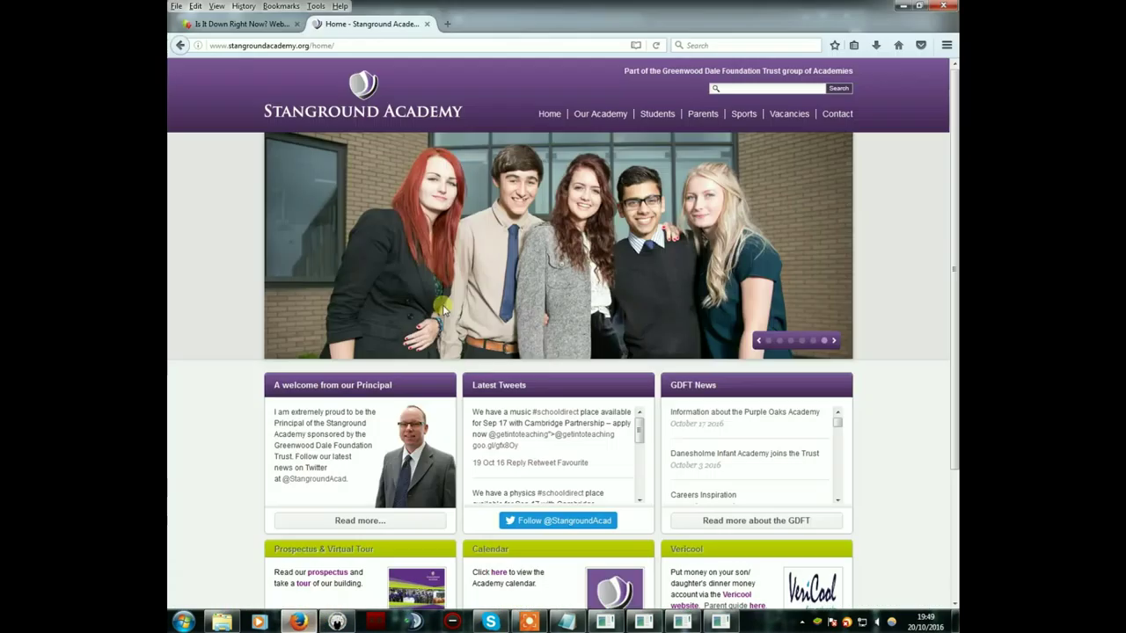
Copy the academy URL into Is It Down Right Now and run the check
left_click(653, 45)
left_click(282, 46)
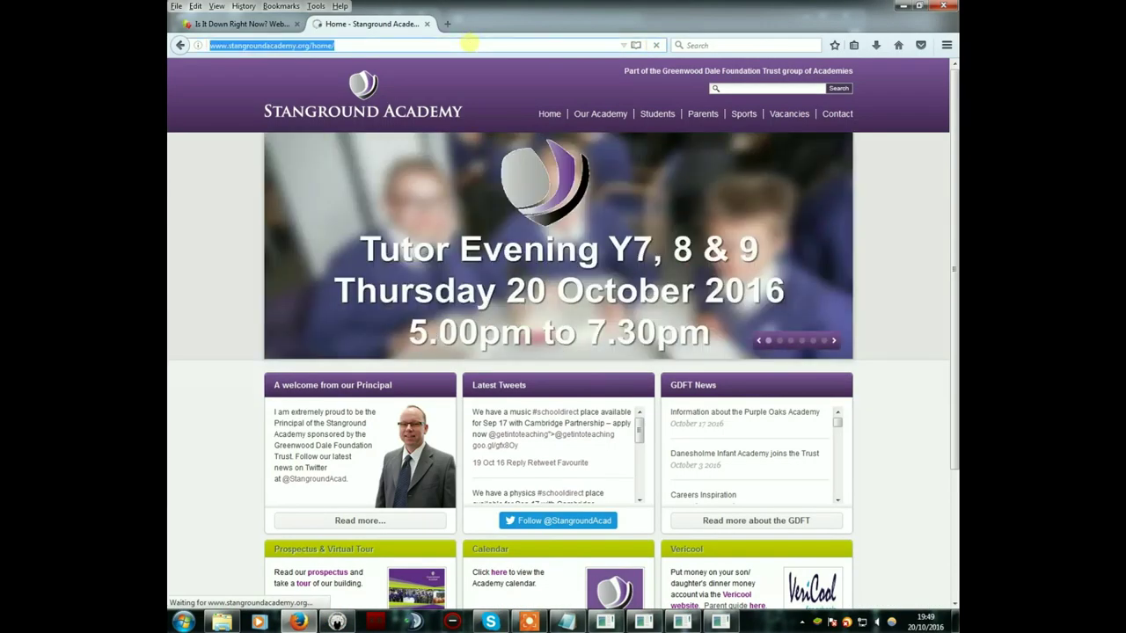
left_click(240, 24)
left_click(413, 227)
key("ctrl+v")
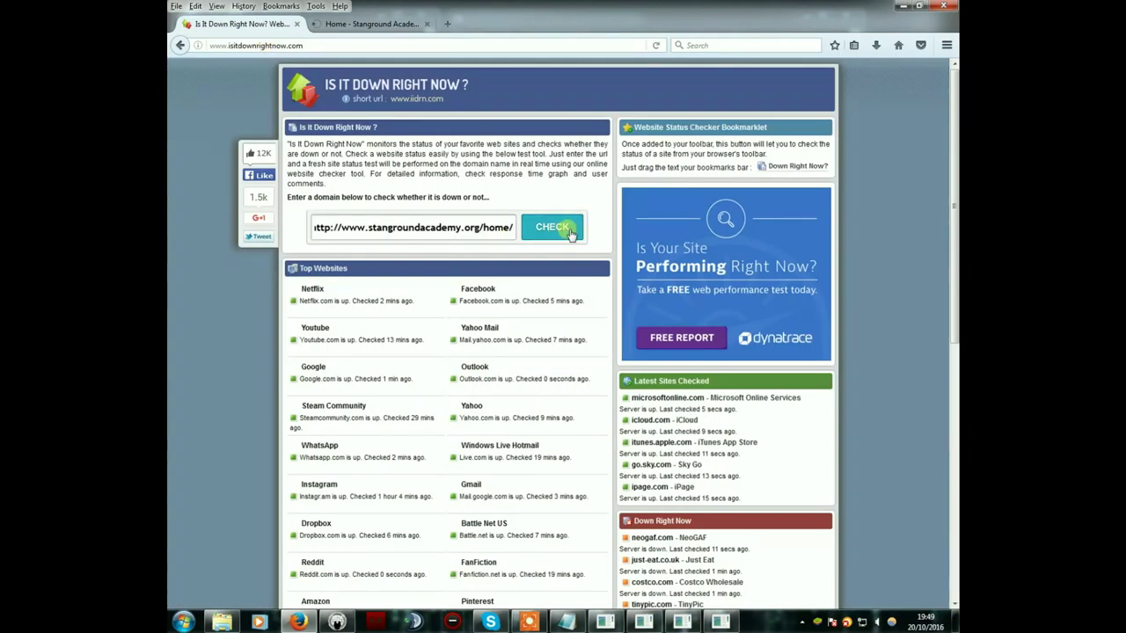
left_click(570, 230)
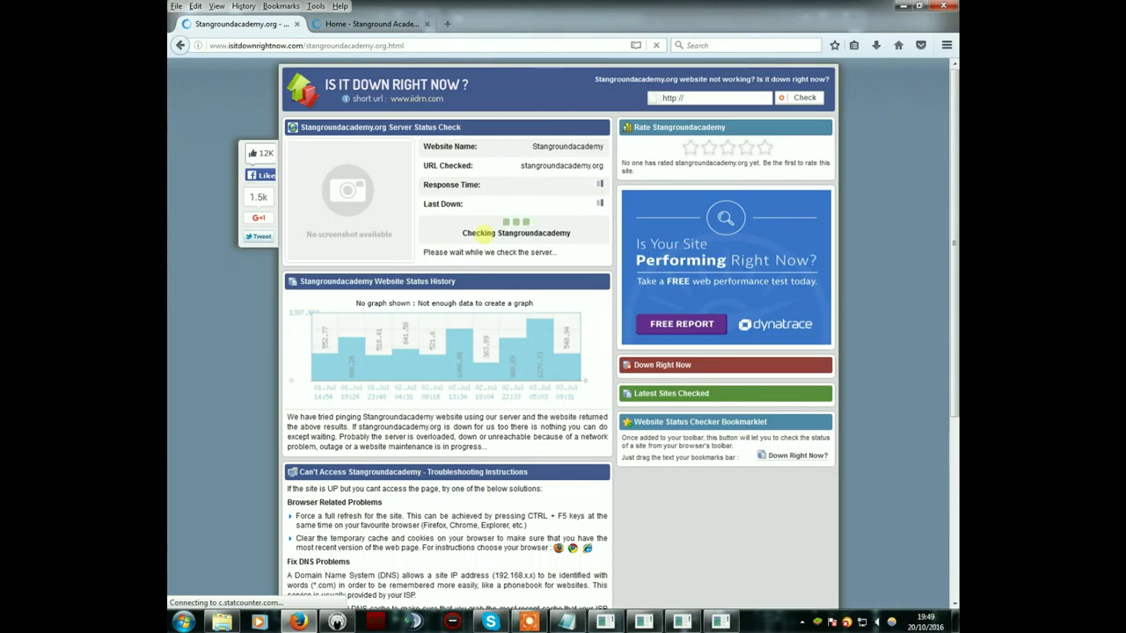
Highlight the 'stangroundacademy.org is DOWN' result, close the academy tab, and minimize Firefox
left_click(369, 24)
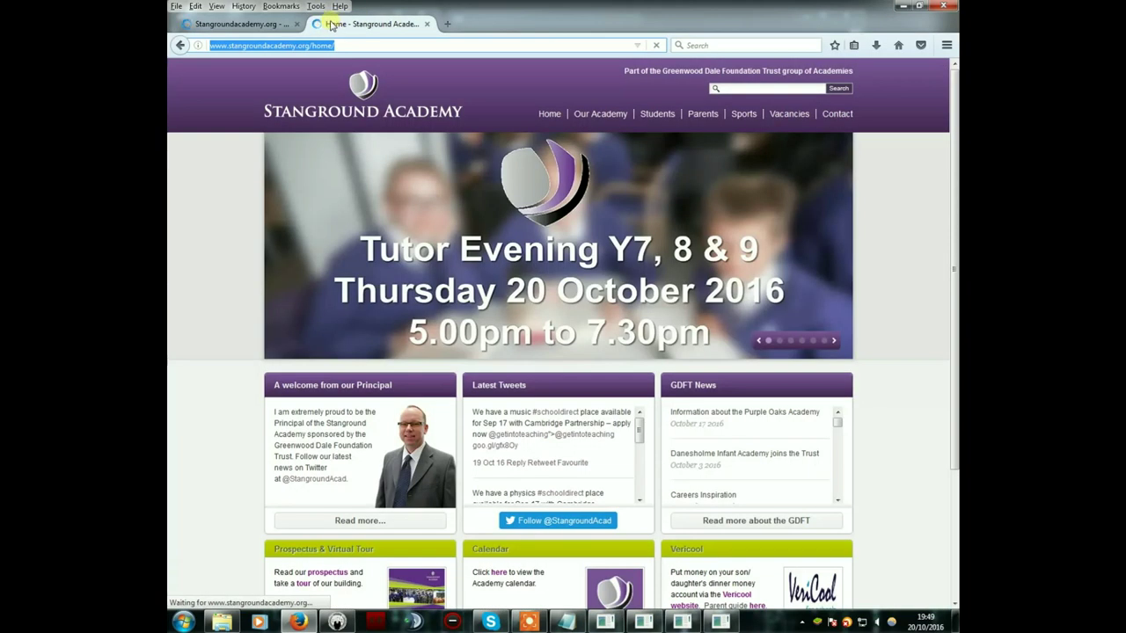
left_click(251, 24)
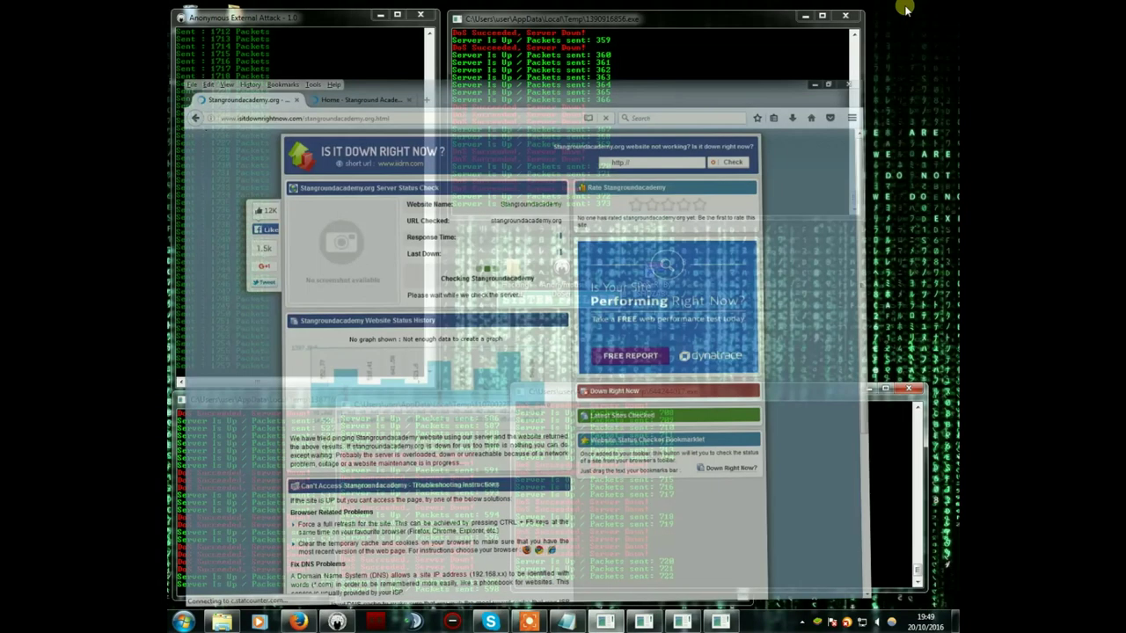
left_click(902, 7)
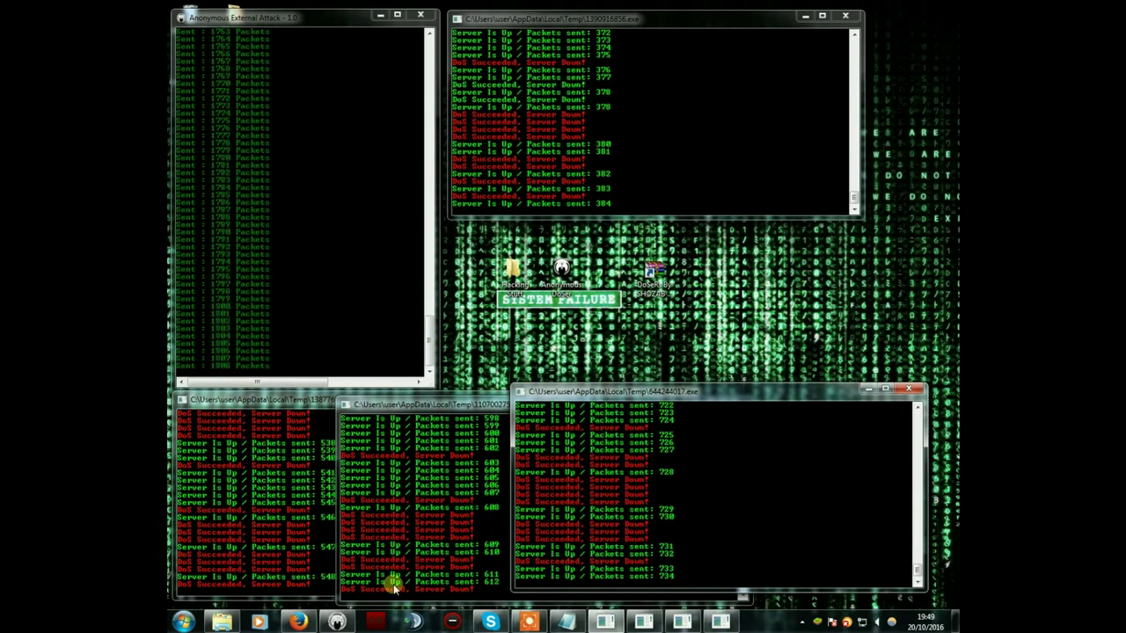
left_click(300, 622)
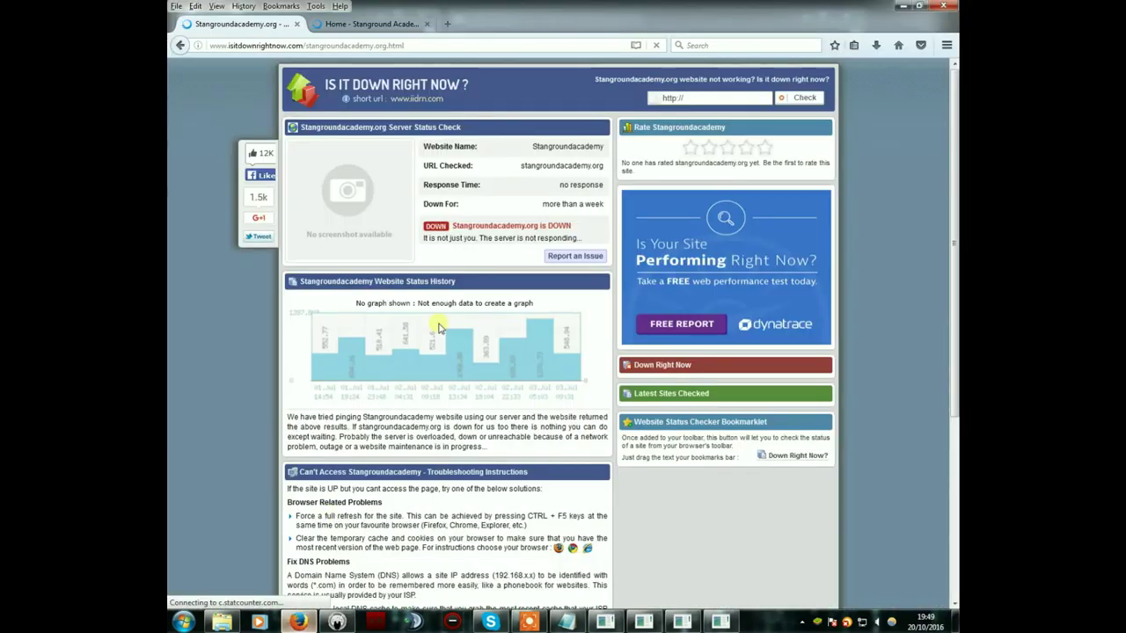
left_click_drag(573, 227, 453, 226)
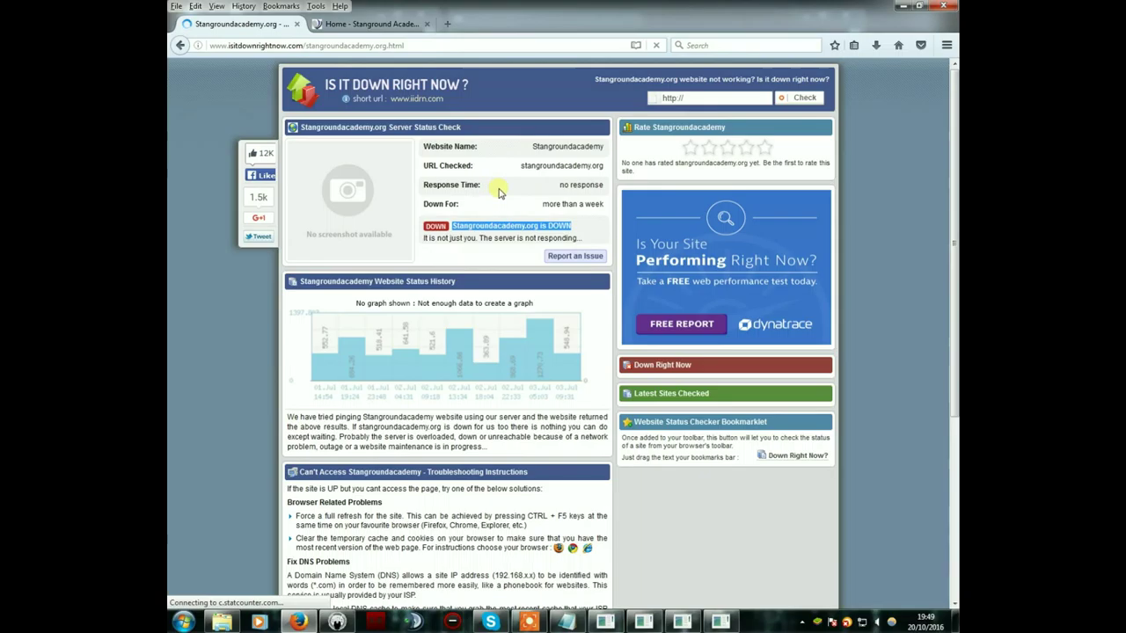
mouse_move(538, 204)
left_mouse_down()
mouse_move(572, 210)
mouse_move(552, 185)
left_mouse_up()
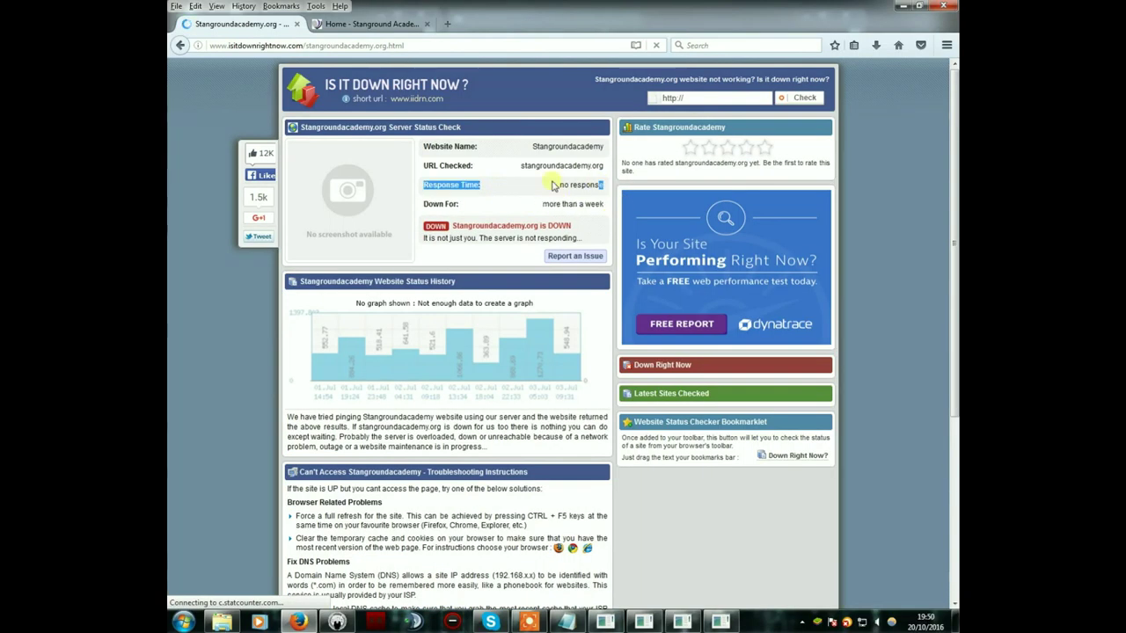
left_click(426, 24)
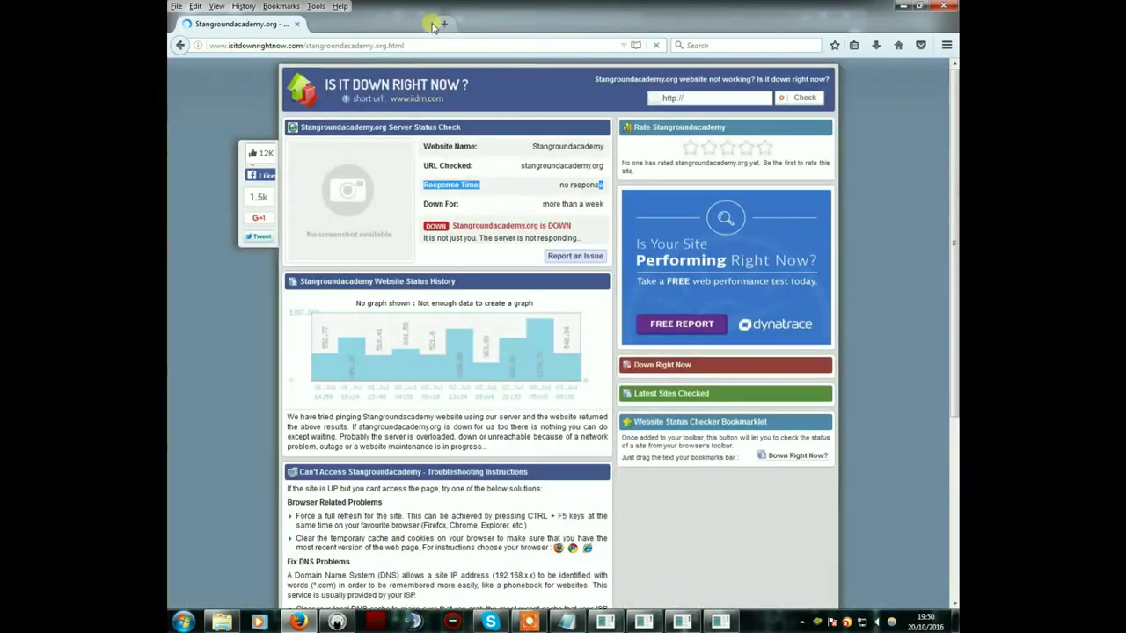
left_click(901, 9)
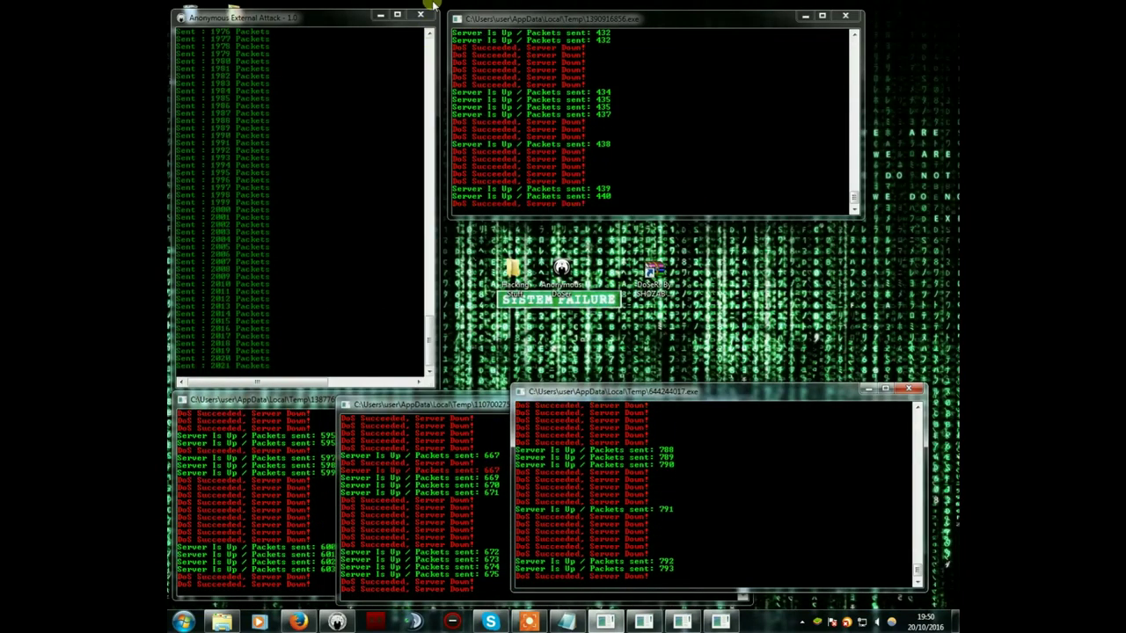
Close the External Attack window and three attack consoles, moving the remaining ones aside
left_click(425, 17)
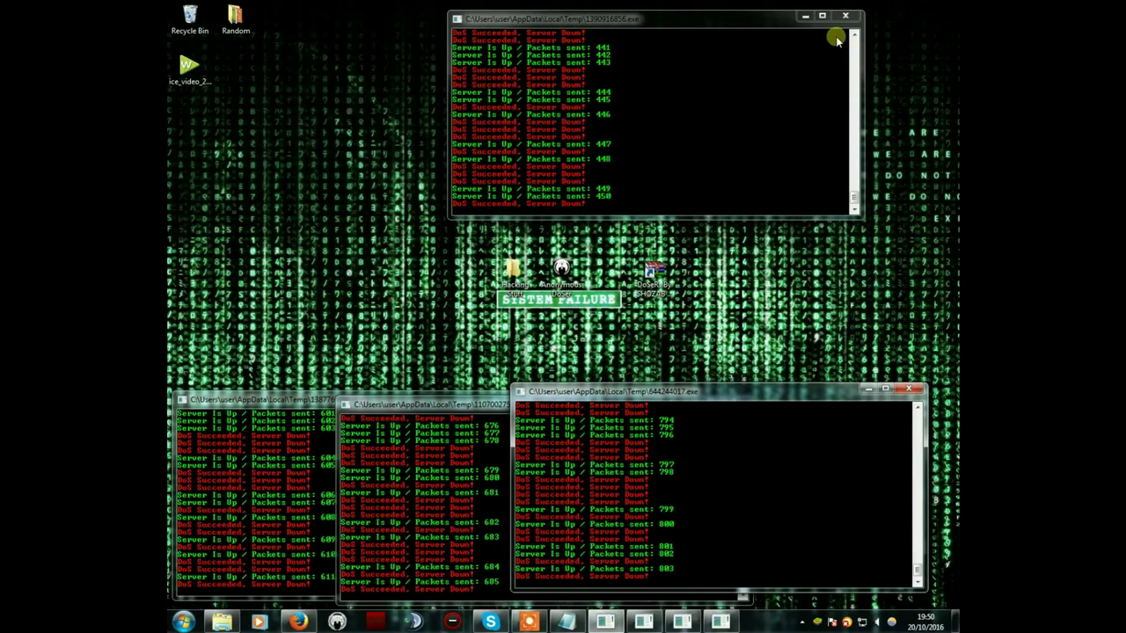
left_click(668, 105)
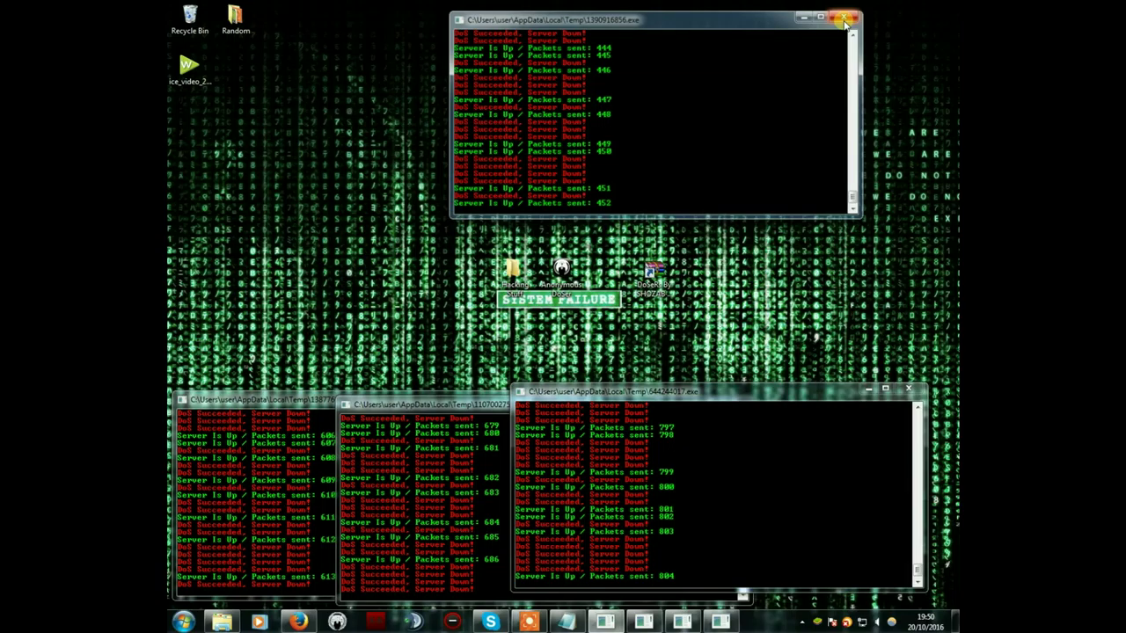
left_click(847, 21)
left_click(908, 390)
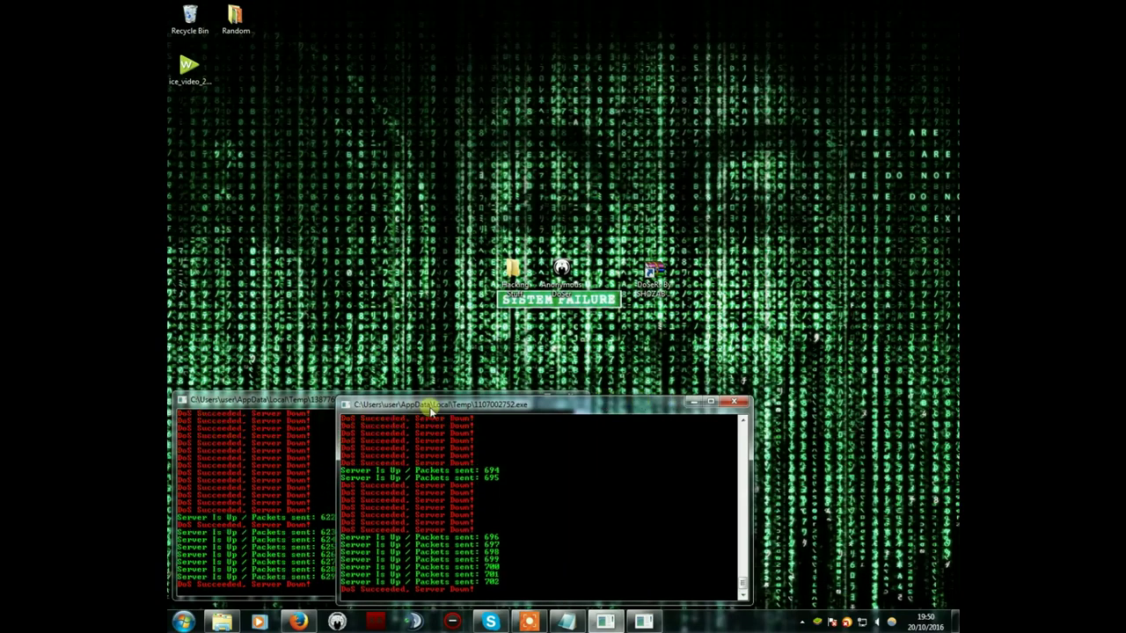
mouse_move(264, 400)
left_mouse_down()
mouse_move(374, 204)
mouse_move(317, 12)
left_mouse_up()
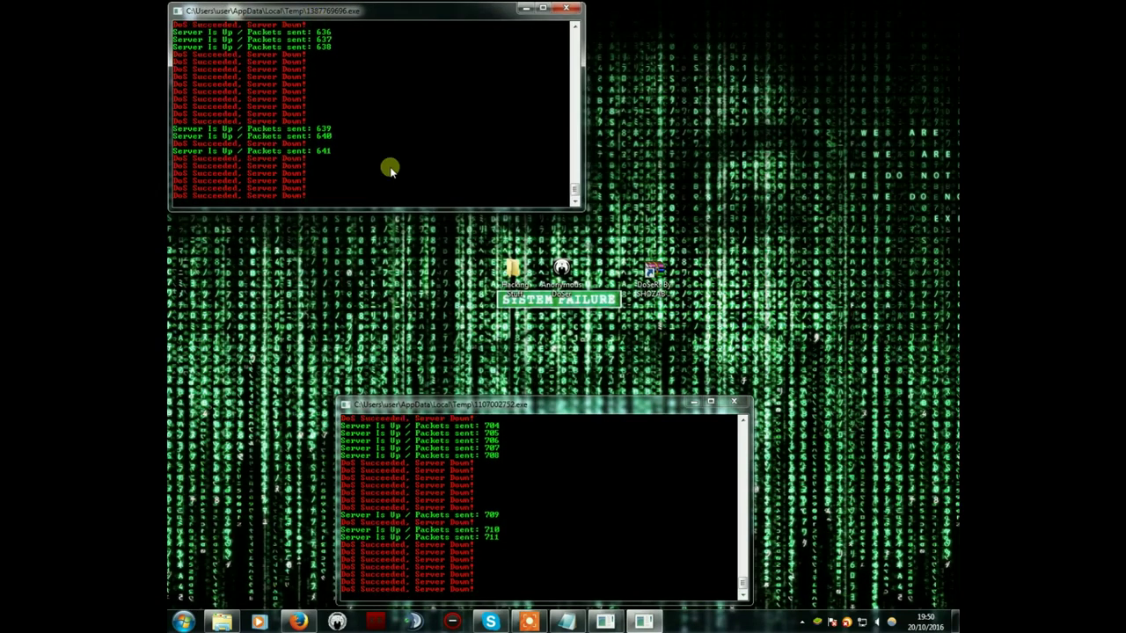
left_click_drag(506, 405, 506, 166)
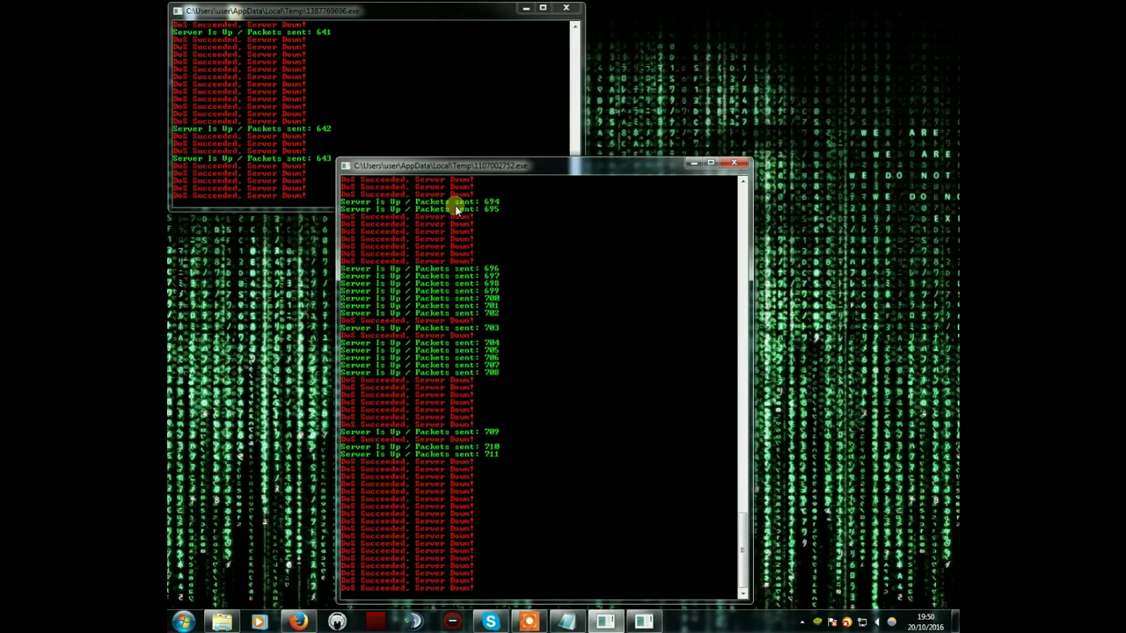
left_click(739, 166)
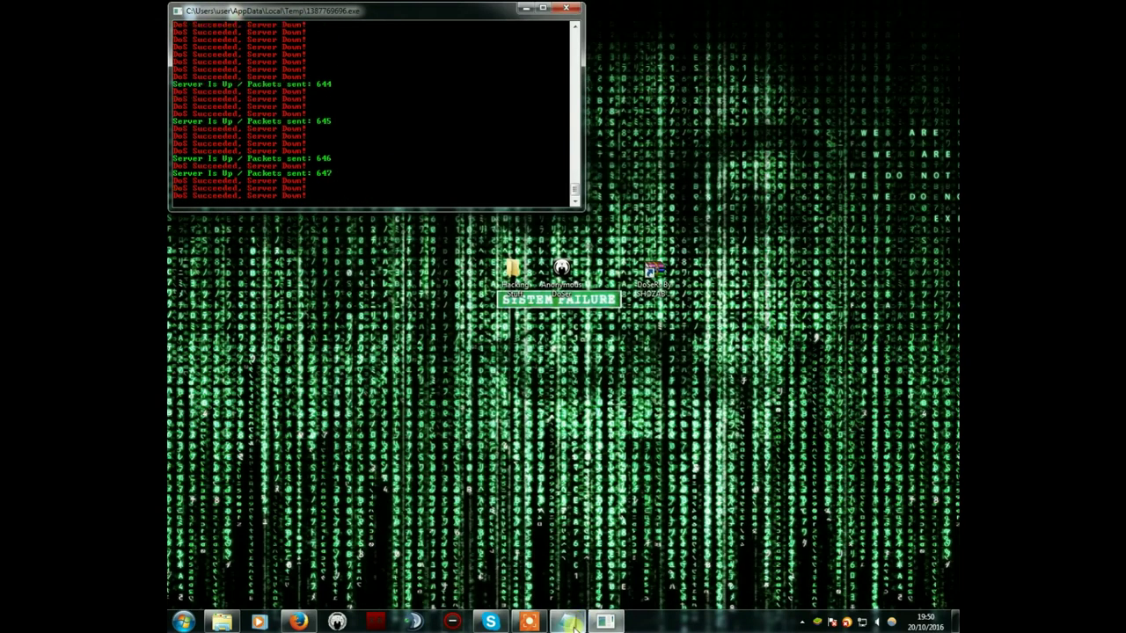
Select the mdtc.co IP 212.71.245.132 in the Websites notes, then hide Notepad
left_click(565, 622)
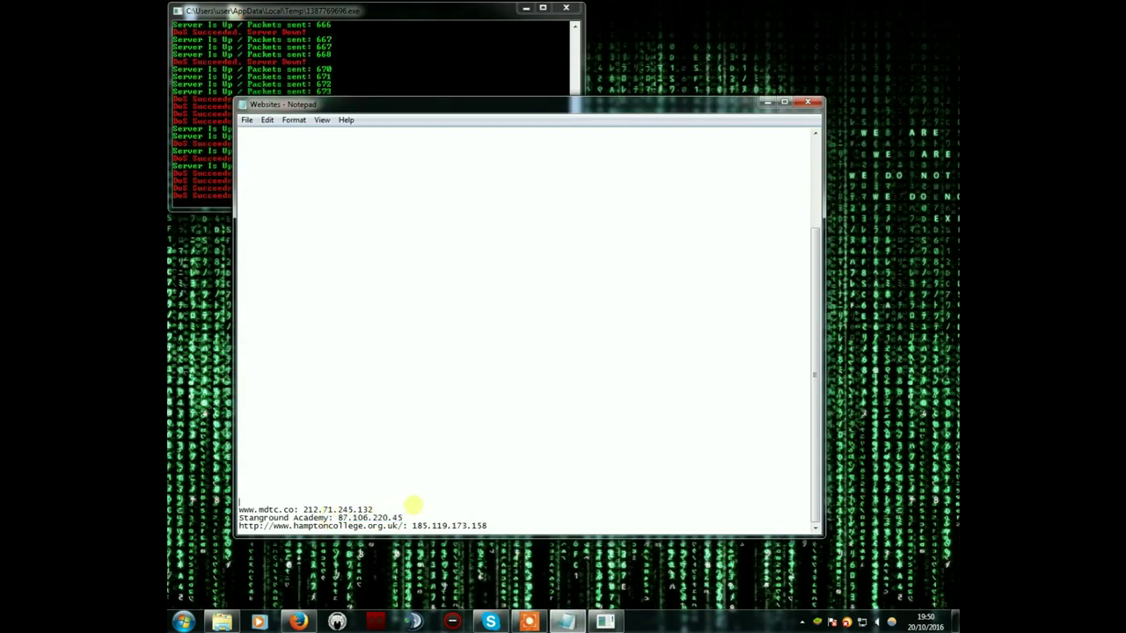
double_click(315, 509)
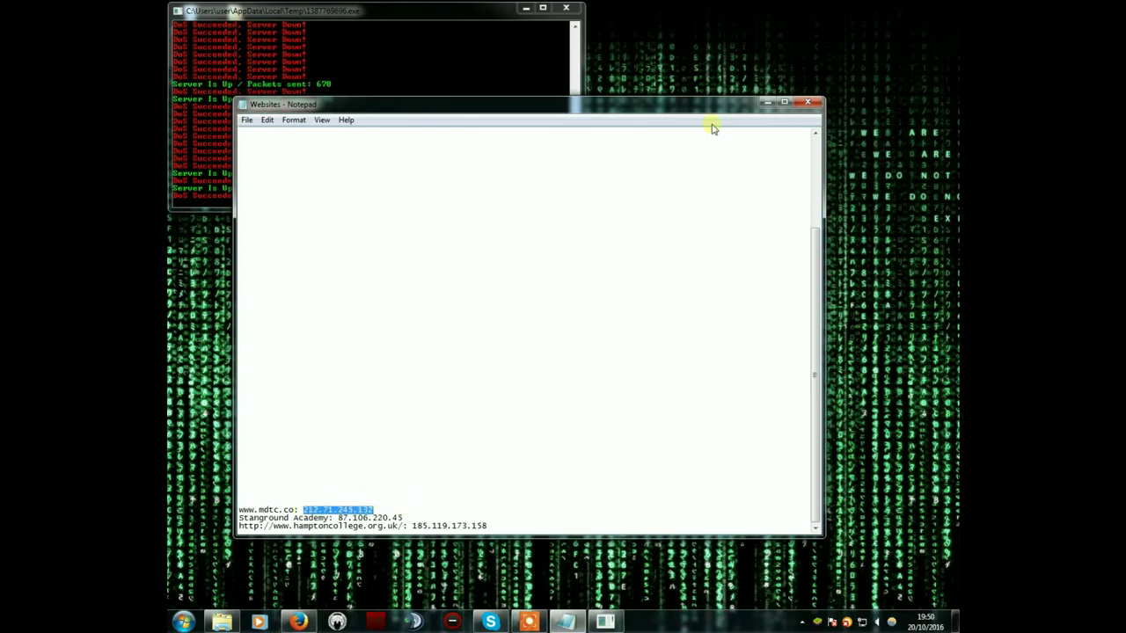
left_click(765, 104)
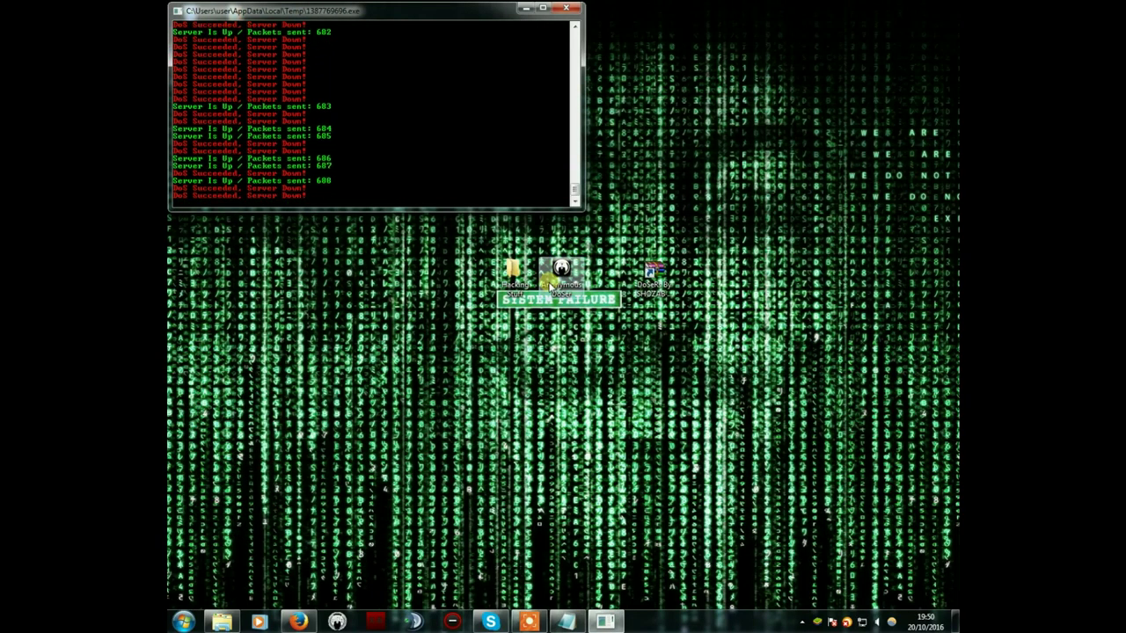
Load the mdtc.co college homepage in a new Firefox tab, then hide the browser
left_click(299, 622)
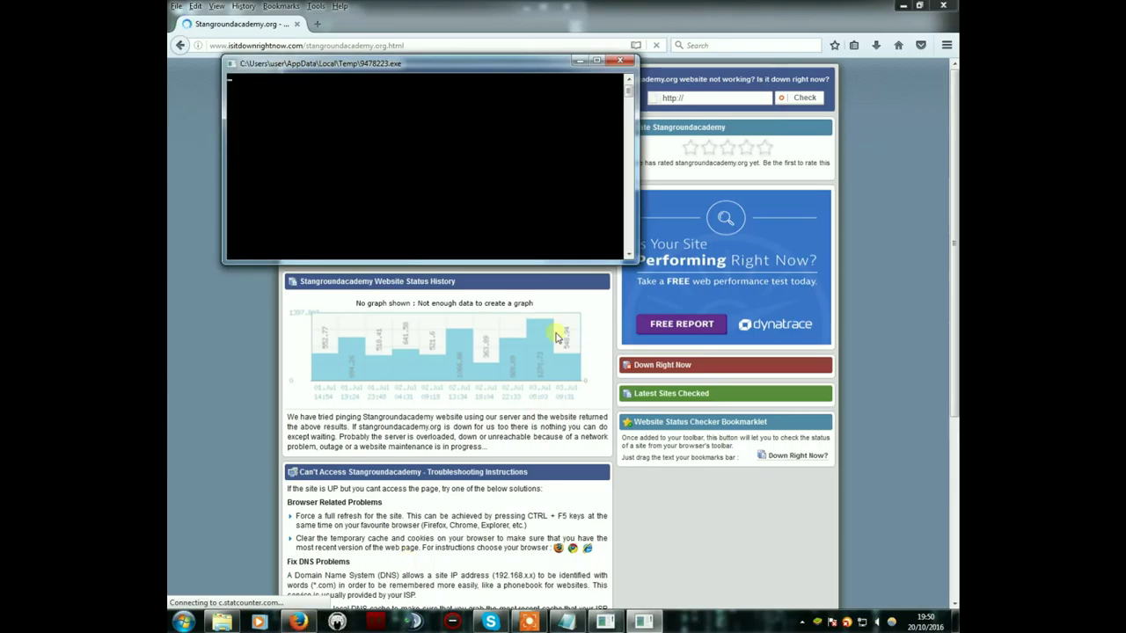
left_click_drag(450, 65, 463, 74)
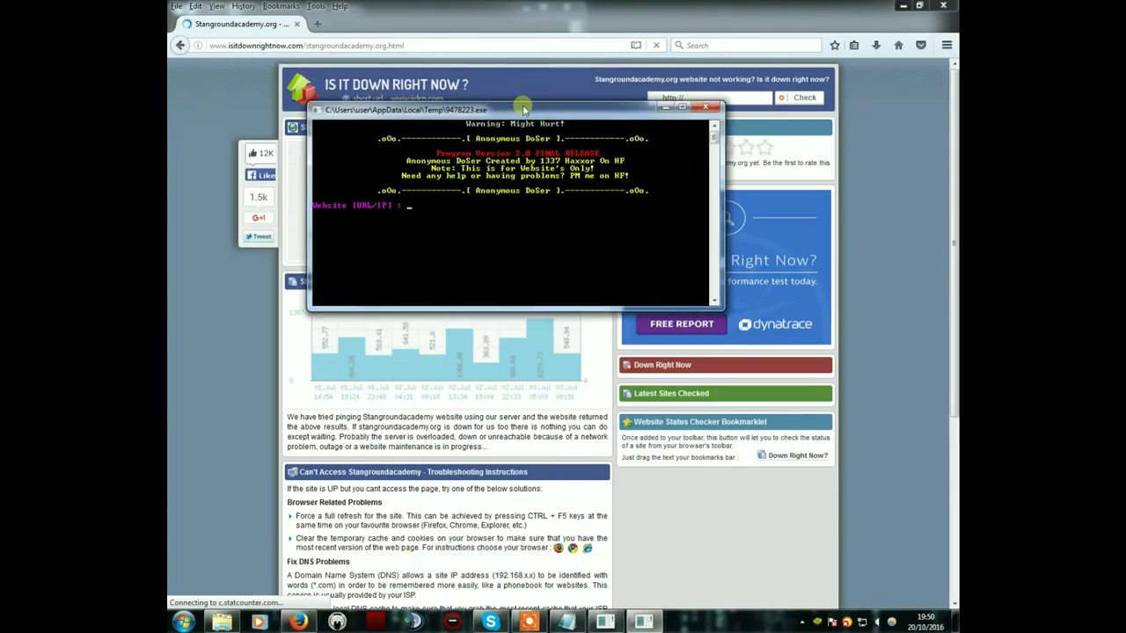
left_click(318, 24)
type("mdtc")
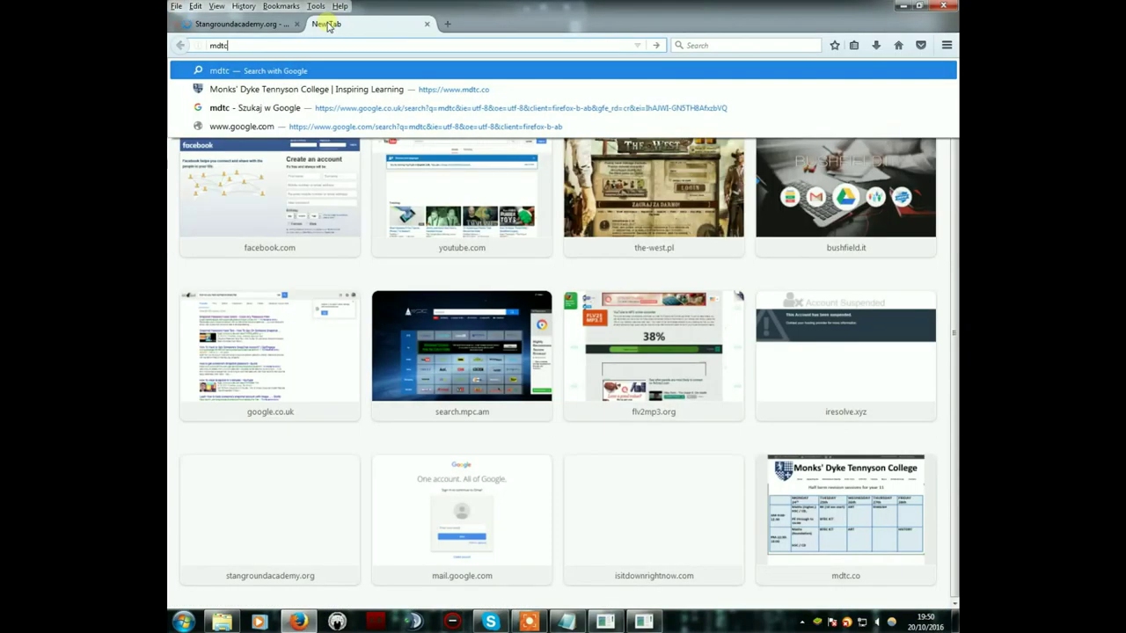
key("Down")
key("Return")
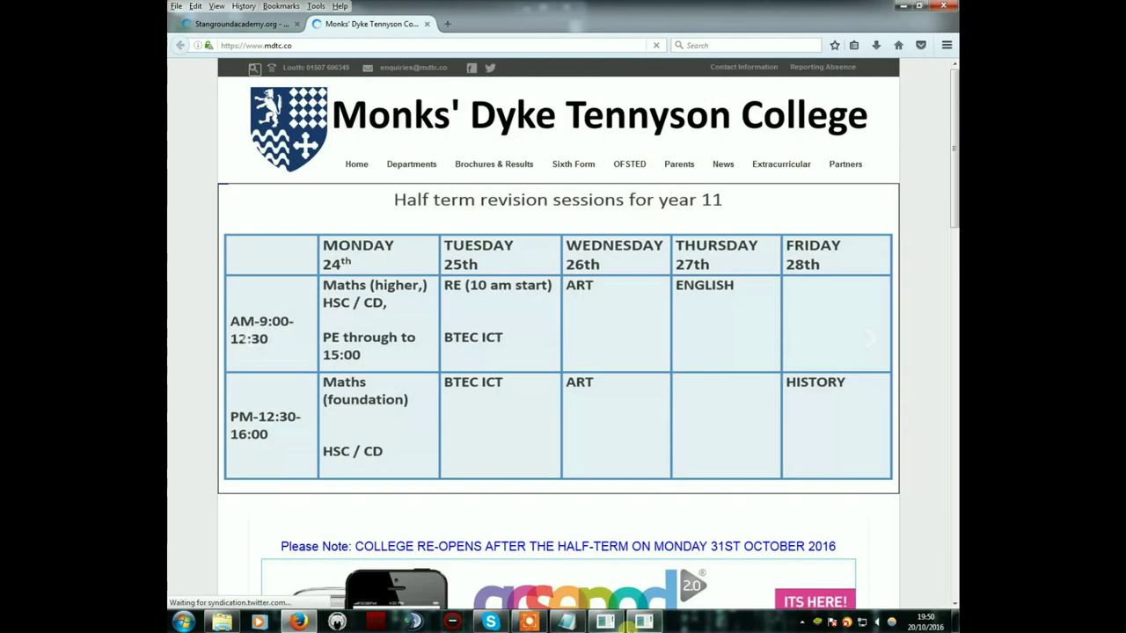
left_click(645, 622)
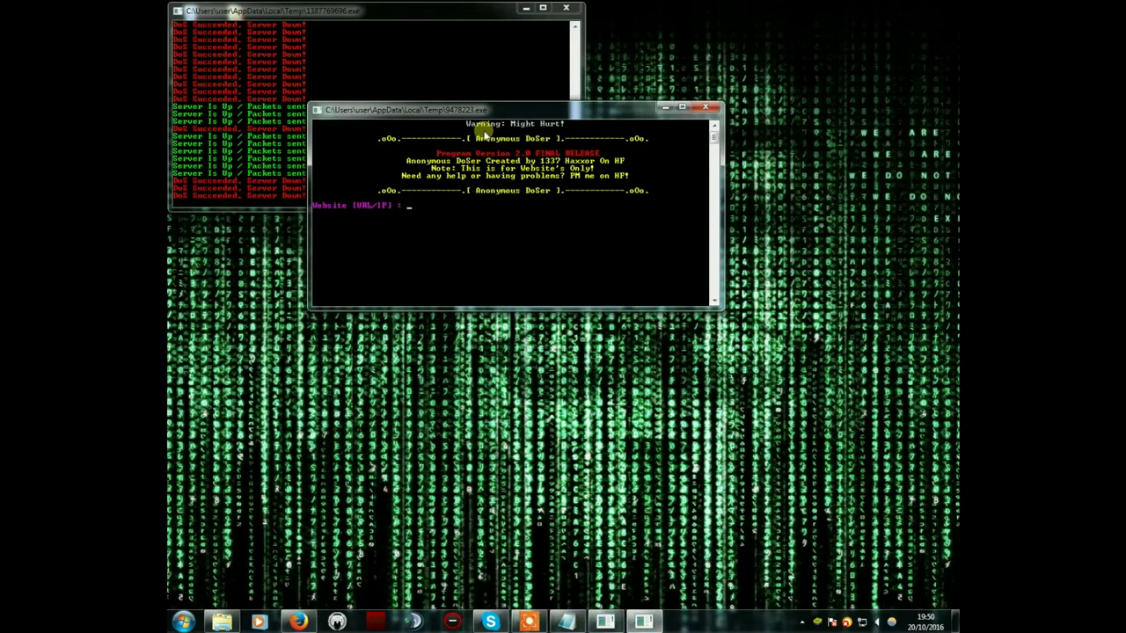
Paste 212.71.245.132 into the new console and start a 120-second flood
left_click_drag(481, 112, 648, 126)
right_click(653, 128)
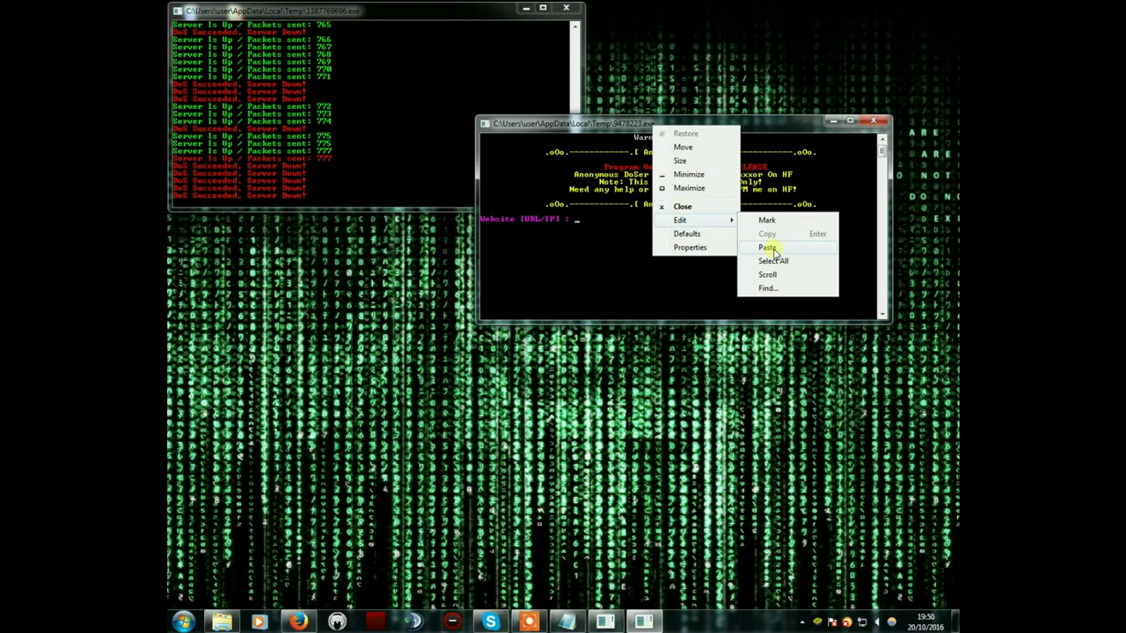
left_click(766, 244)
key("Return")
type("120")
key("Return")
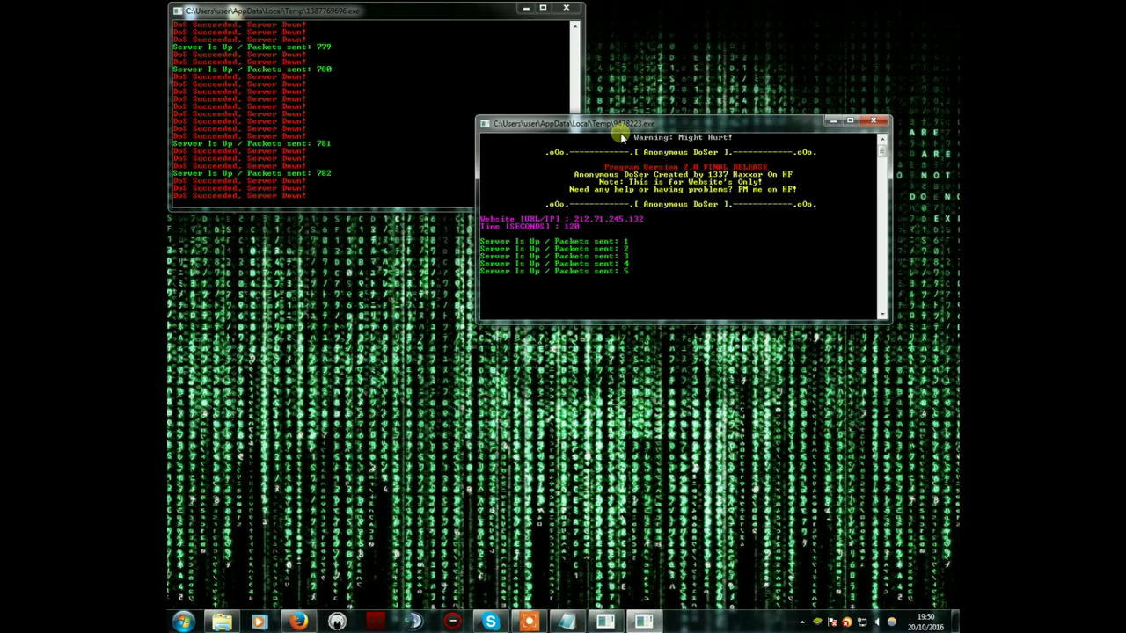
Rearrange the consoles, minimize the first one, and launch another DoSer console
left_click_drag(615, 124, 317, 220)
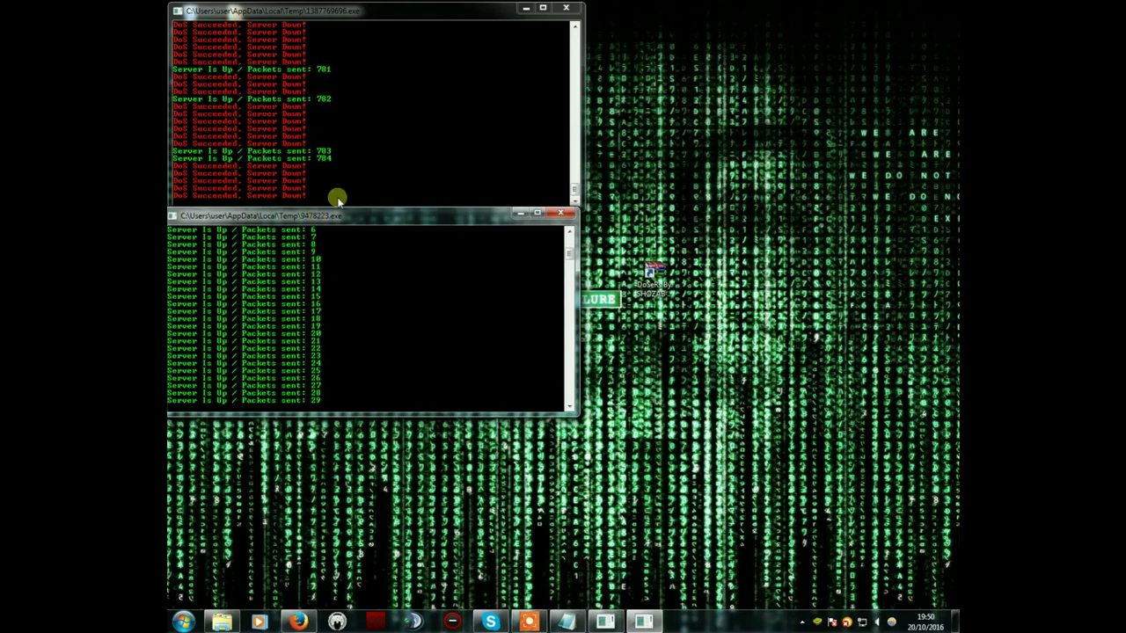
left_click(492, 11)
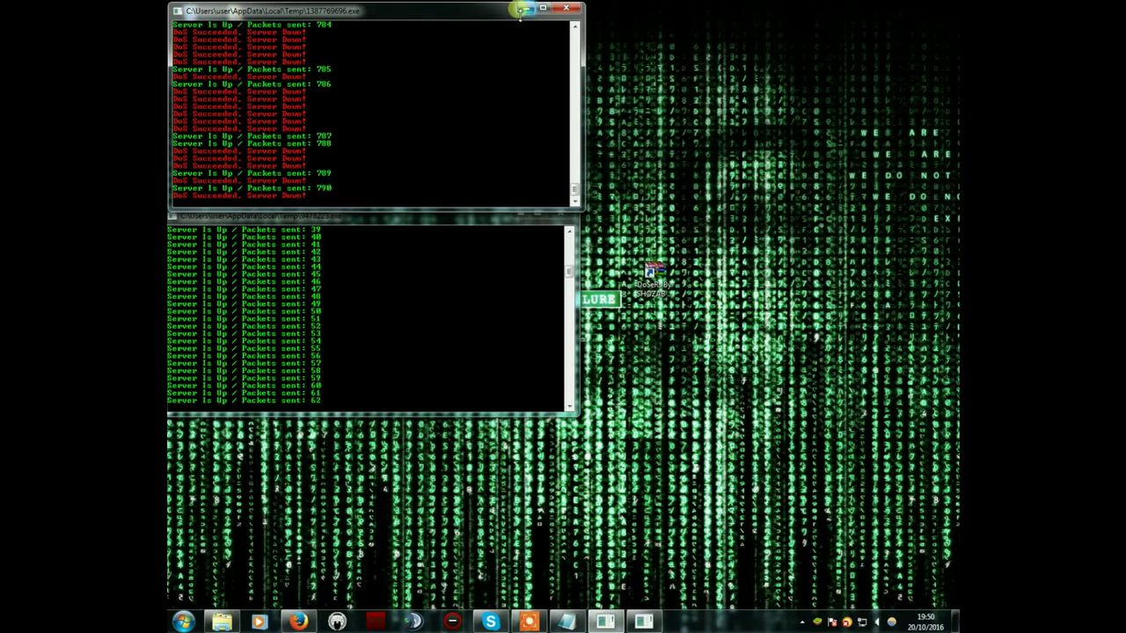
left_click_drag(528, 13, 811, 69)
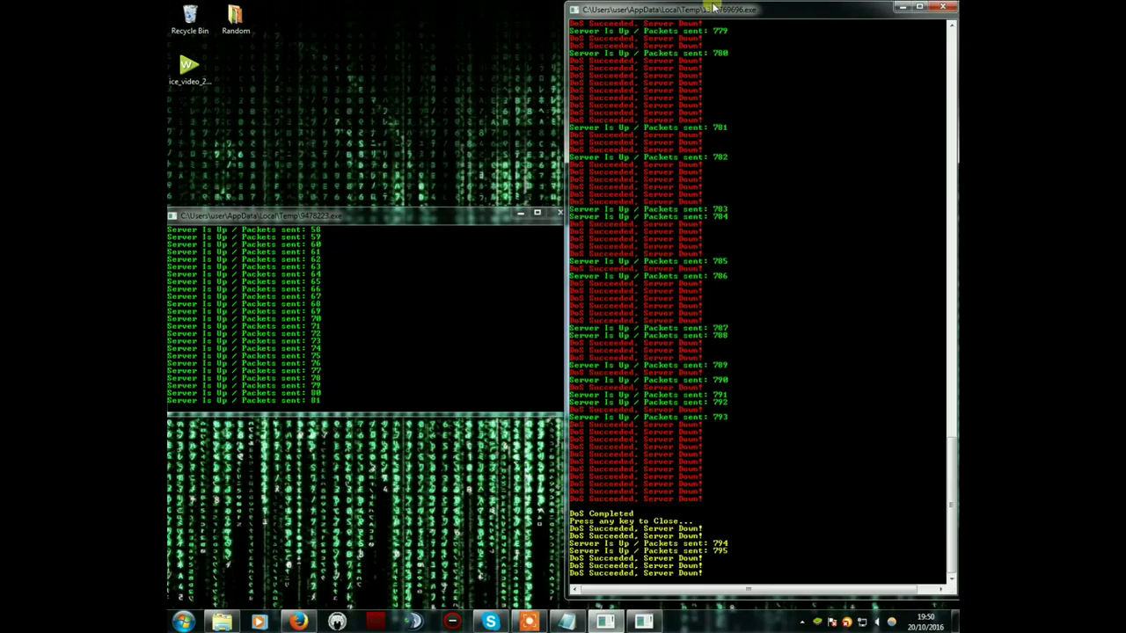
left_click_drag(695, 10, 684, 35)
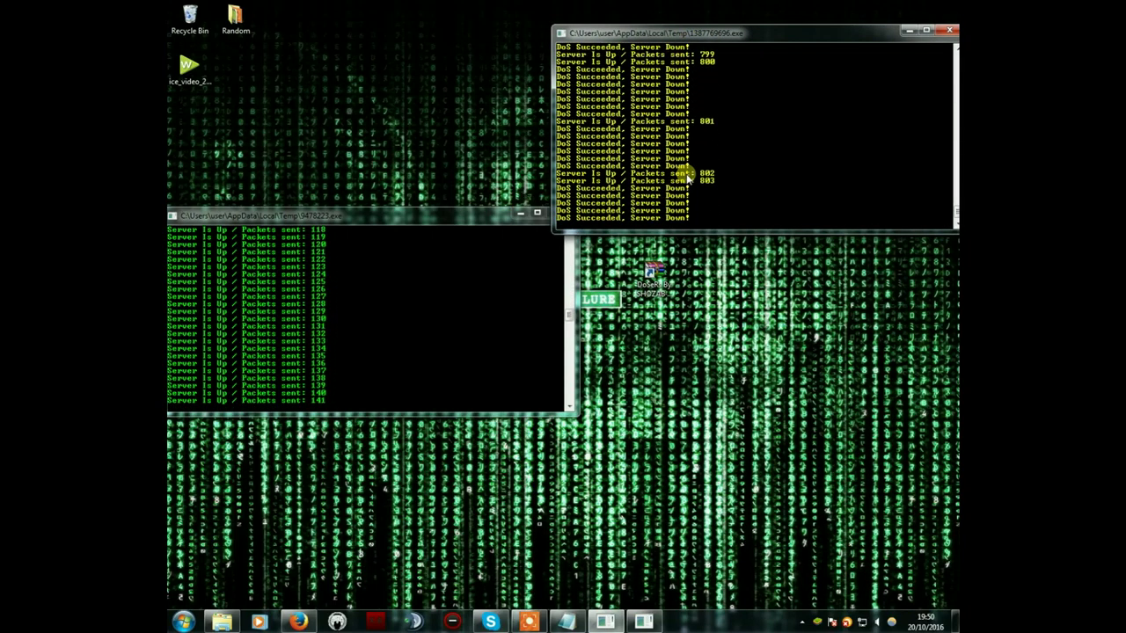
left_click(907, 35)
left_click_drag(454, 217, 493, 43)
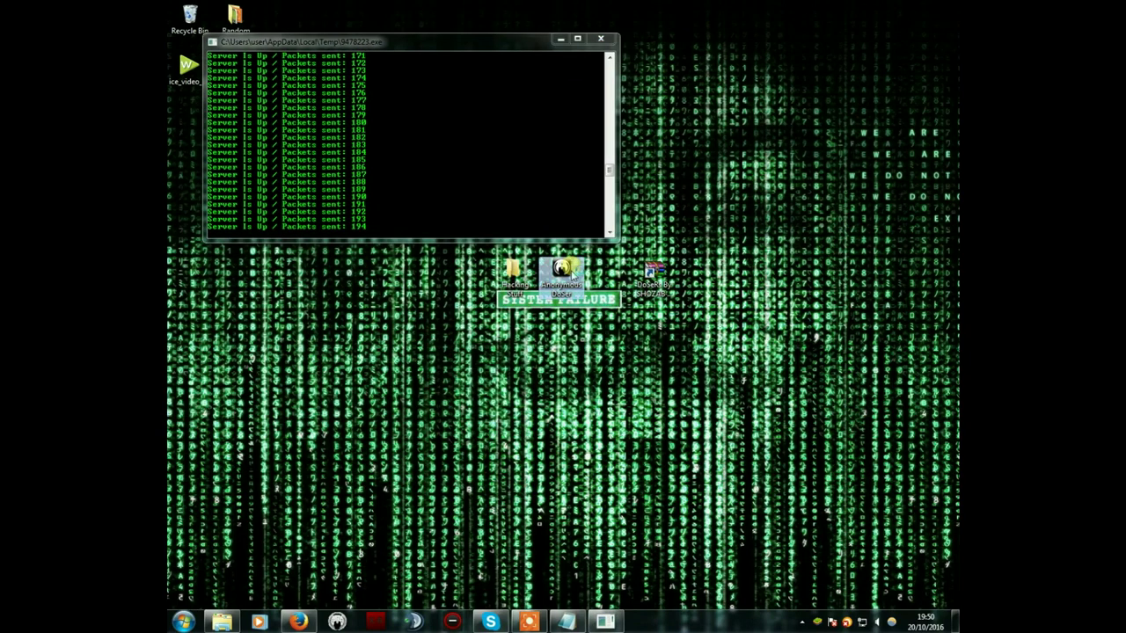
double_click(572, 277)
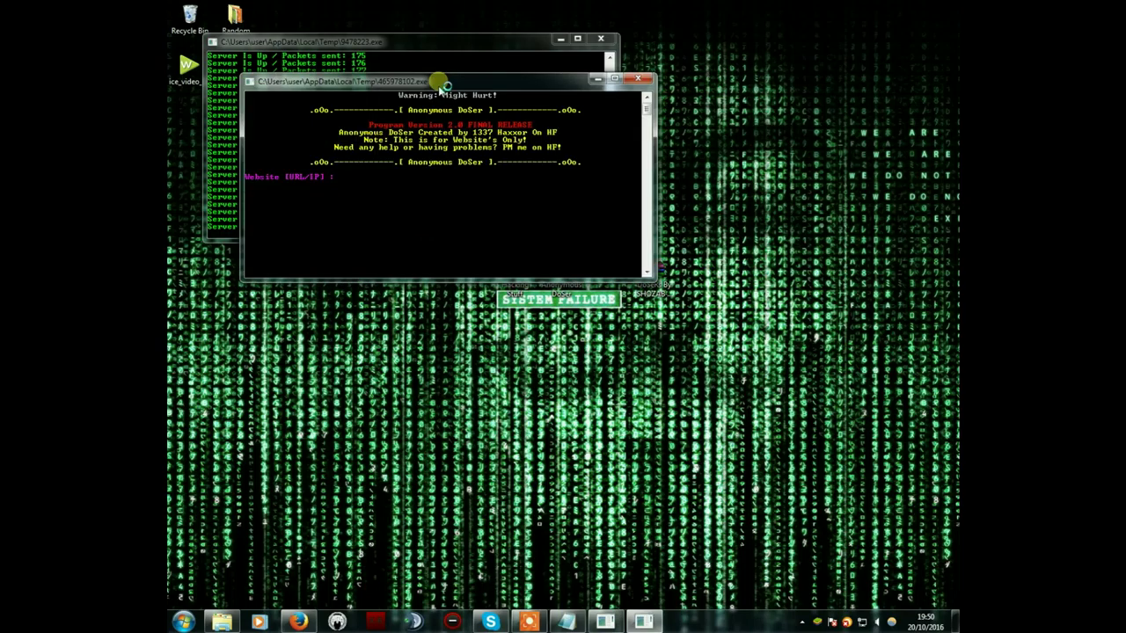
Paste 212.71.245.132 into both new consoles and confirm the target in each
left_click_drag(422, 88, 730, 246)
right_click(738, 246)
mouse_move(747, 343)
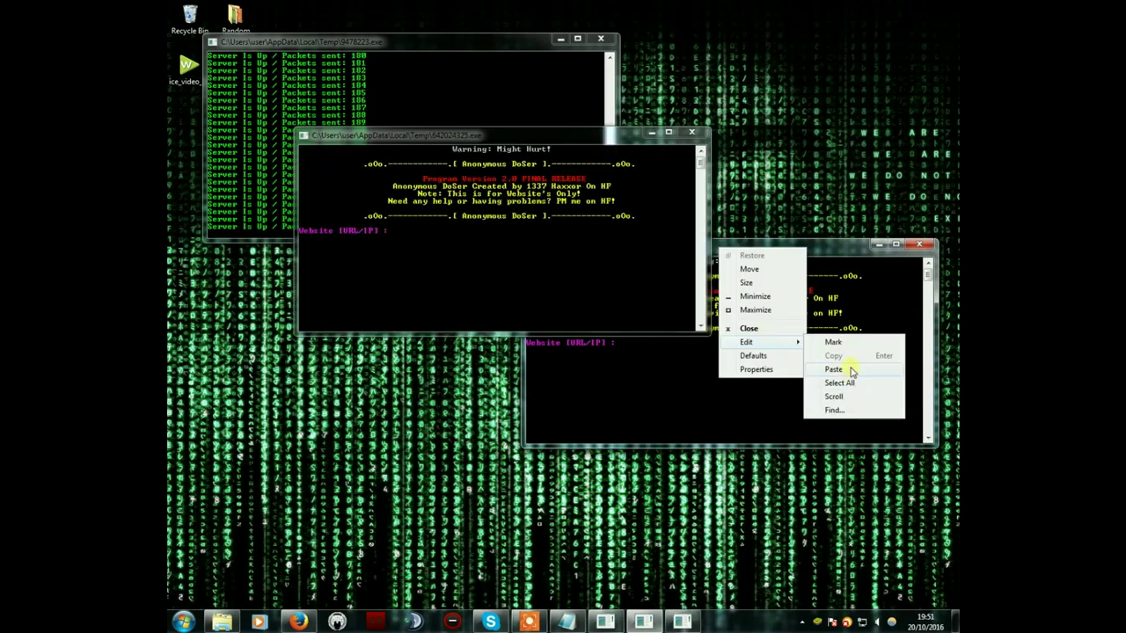
left_click(838, 370)
key("Return")
type("120")
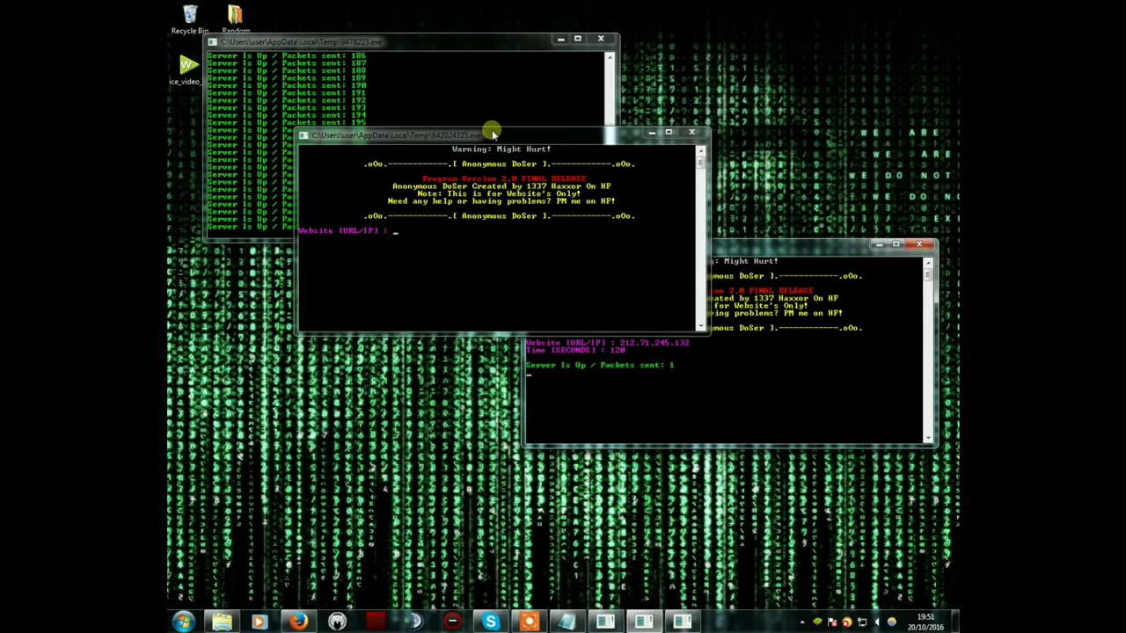
type("0")
right_click(493, 135)
left_click(528, 236)
left_click(615, 261)
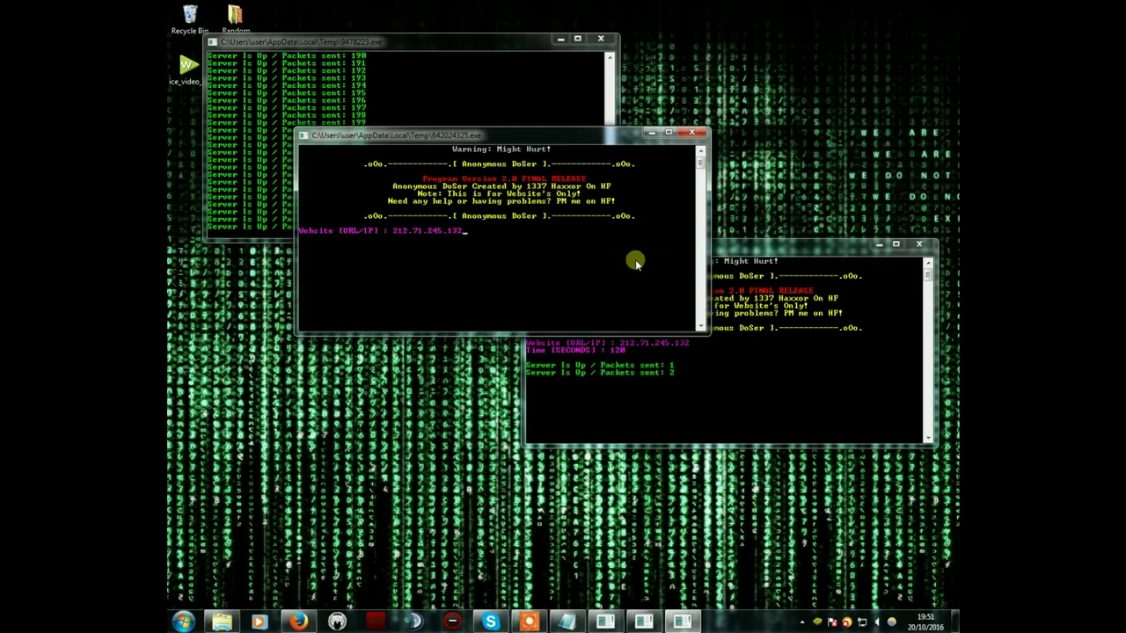
key("Return")
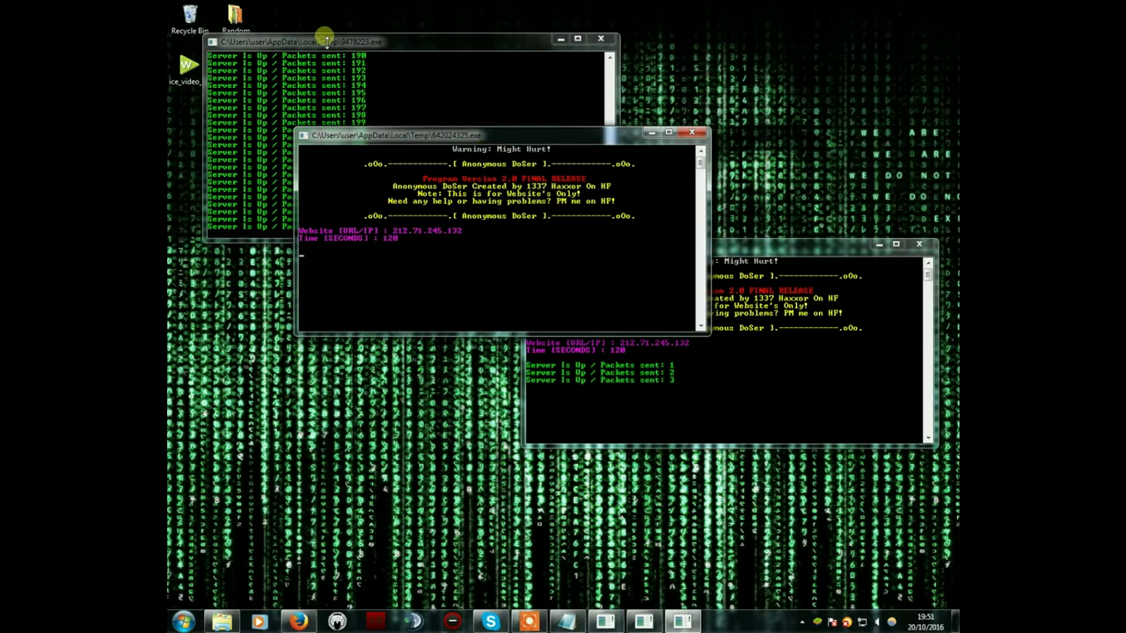
Line the consoles up across the top of the screen
left_click_drag(334, 43, 290, 11)
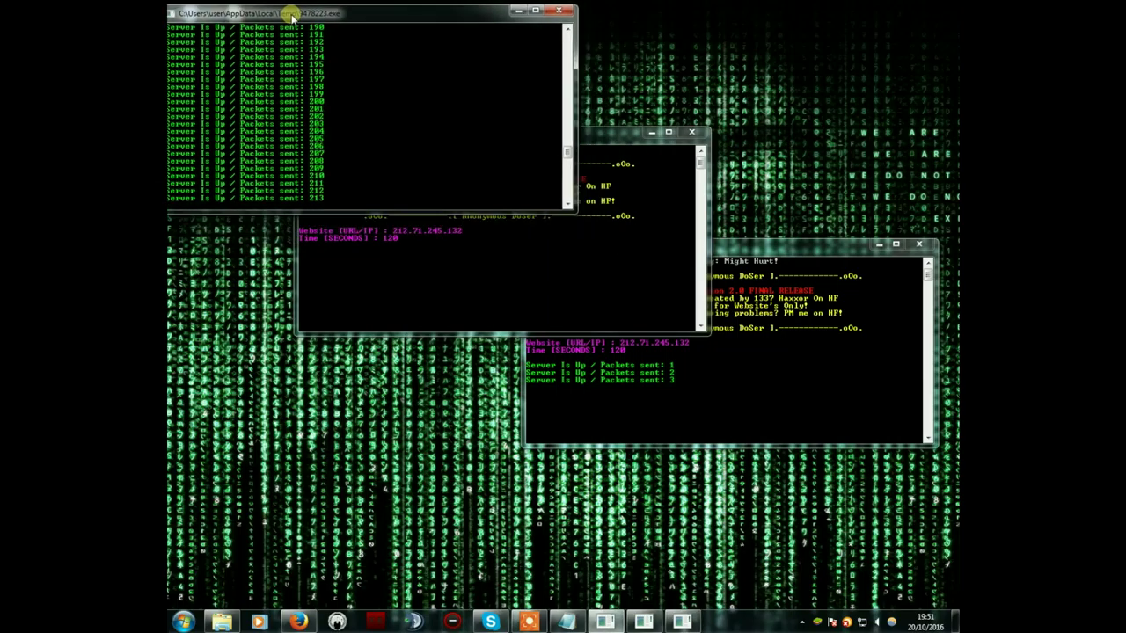
left_click(717, 304)
left_click_drag(771, 253, 579, 21)
left_click(591, 242)
left_click_drag(544, 136, 765, 18)
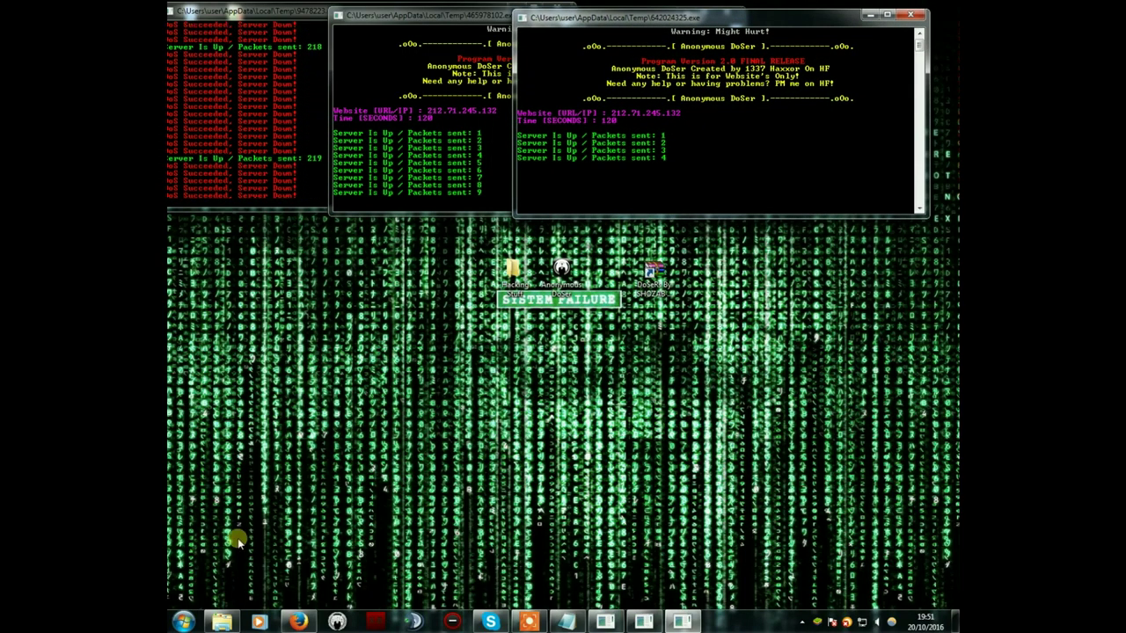
left_click(298, 623)
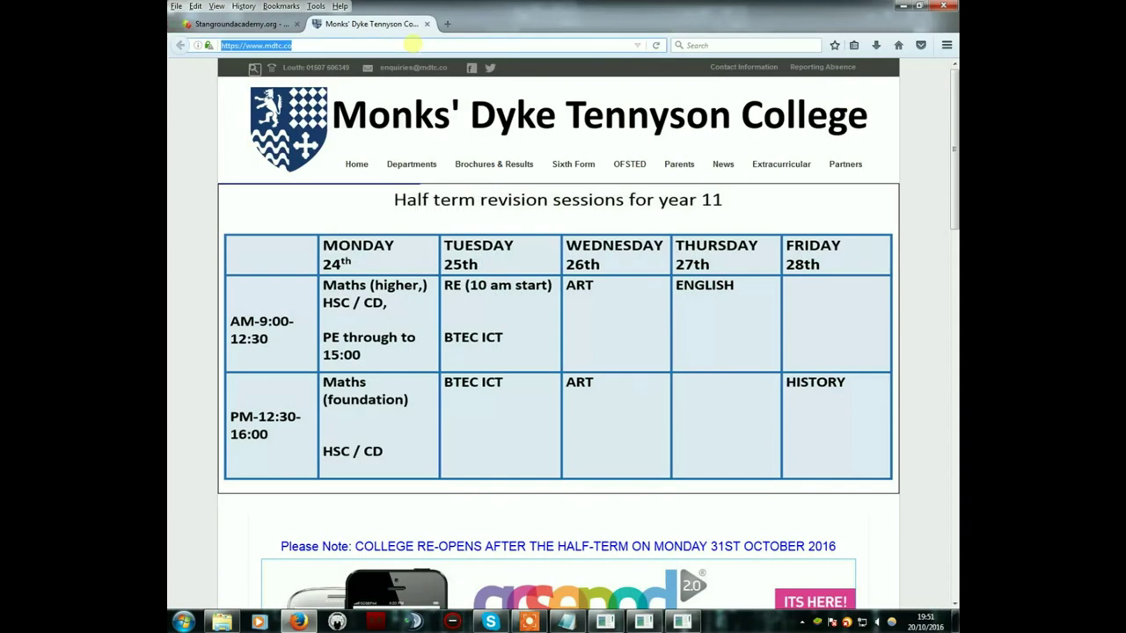
left_click(229, 24)
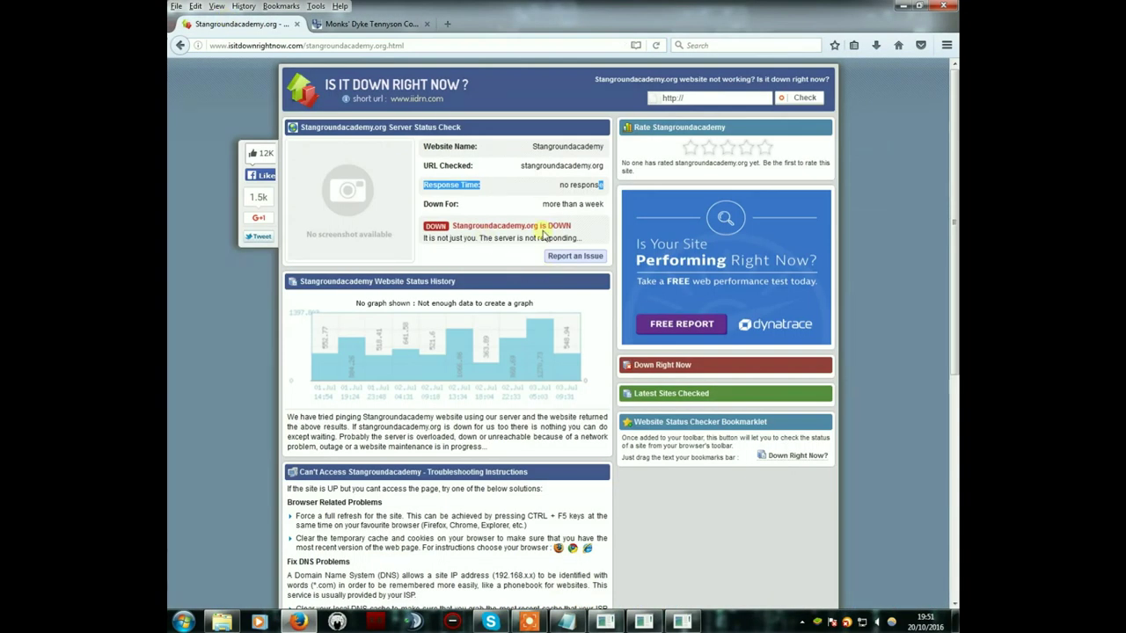
left_click(180, 45)
left_click(414, 227)
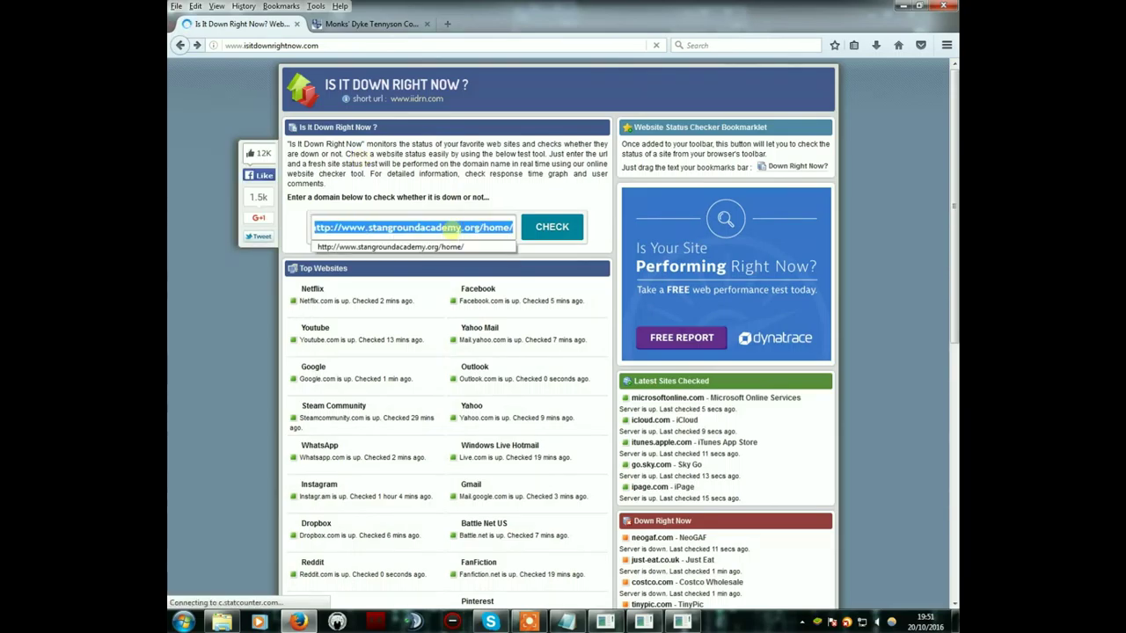
type("https://www.mdtc.co/")
left_click(552, 227)
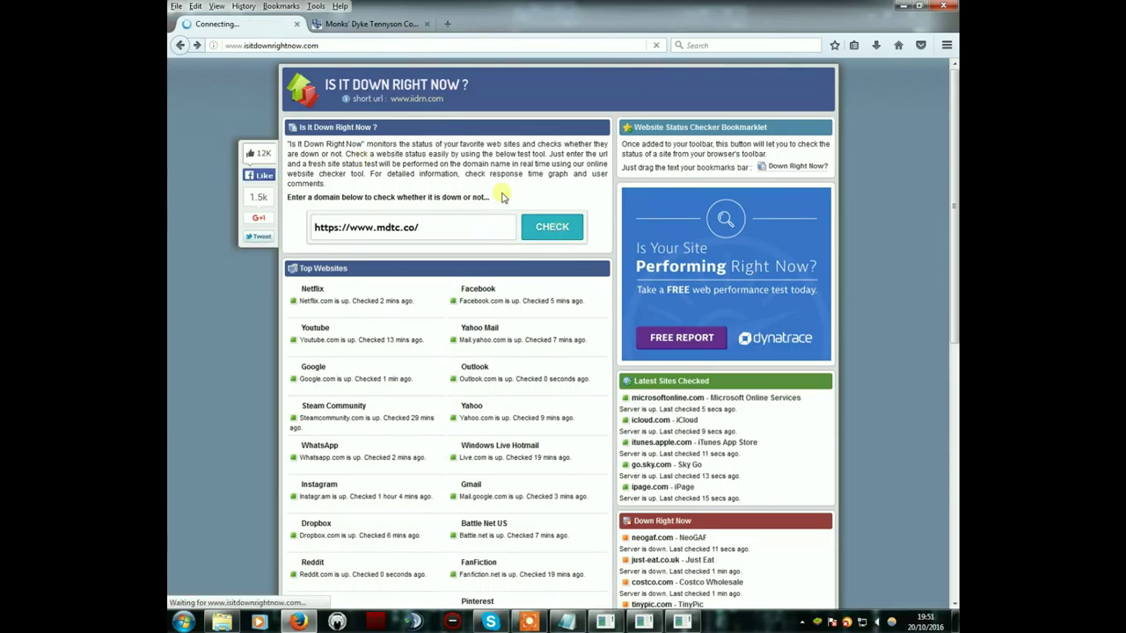
Switch between the college site and checker tabs while the mdtc.co check awaits a response
left_click(360, 24)
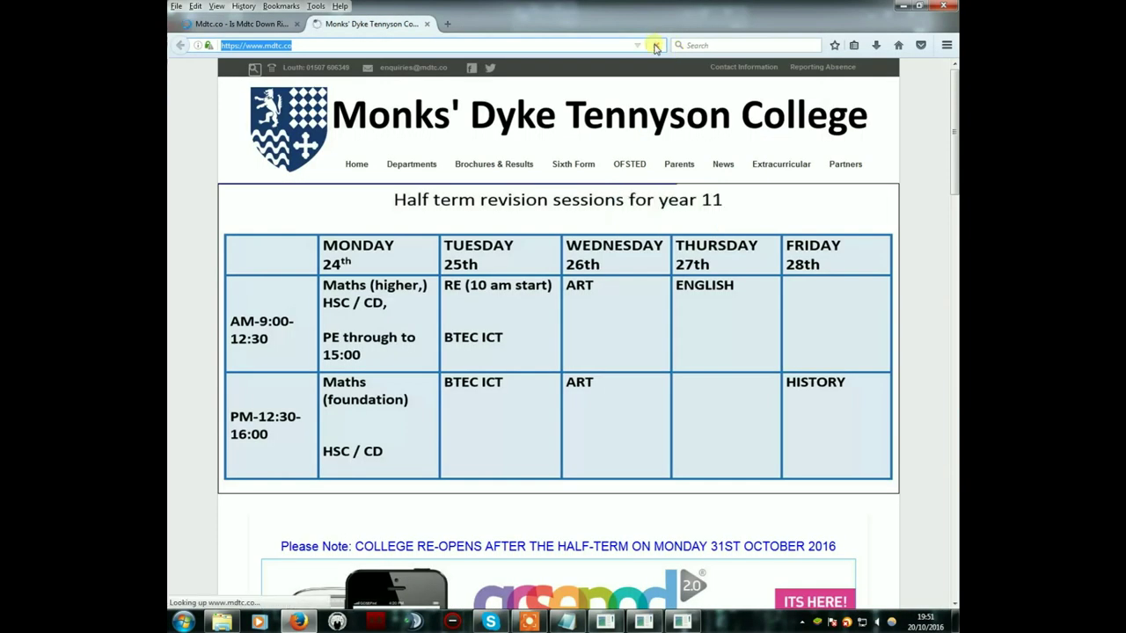
left_click(915, 8)
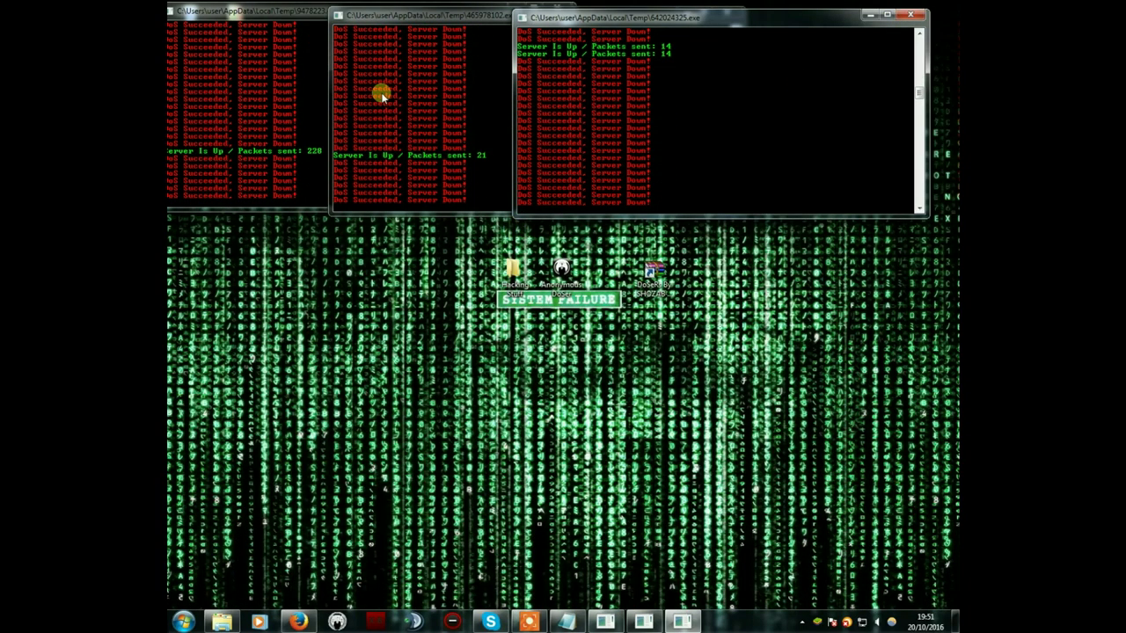
left_click(299, 622)
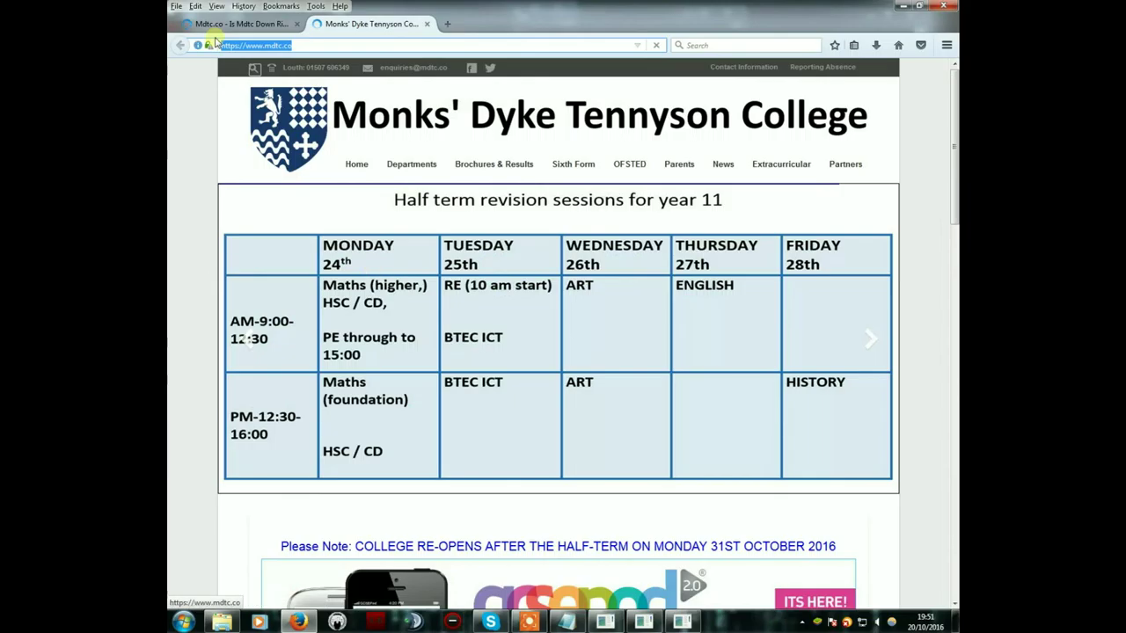
left_click(237, 24)
left_click(343, 24)
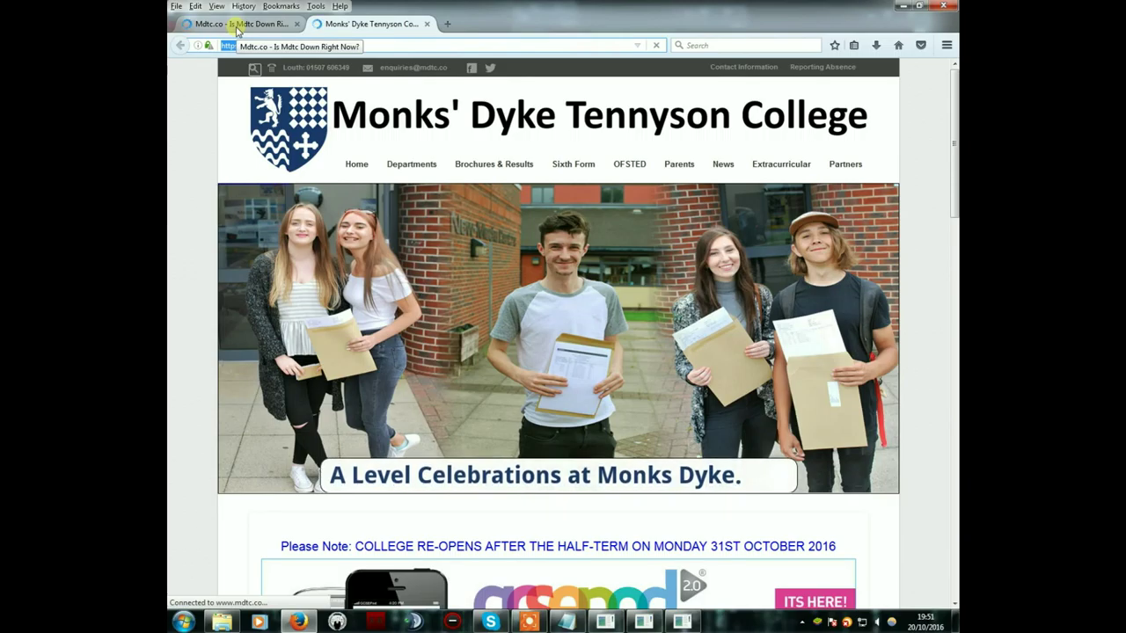
left_click(237, 24)
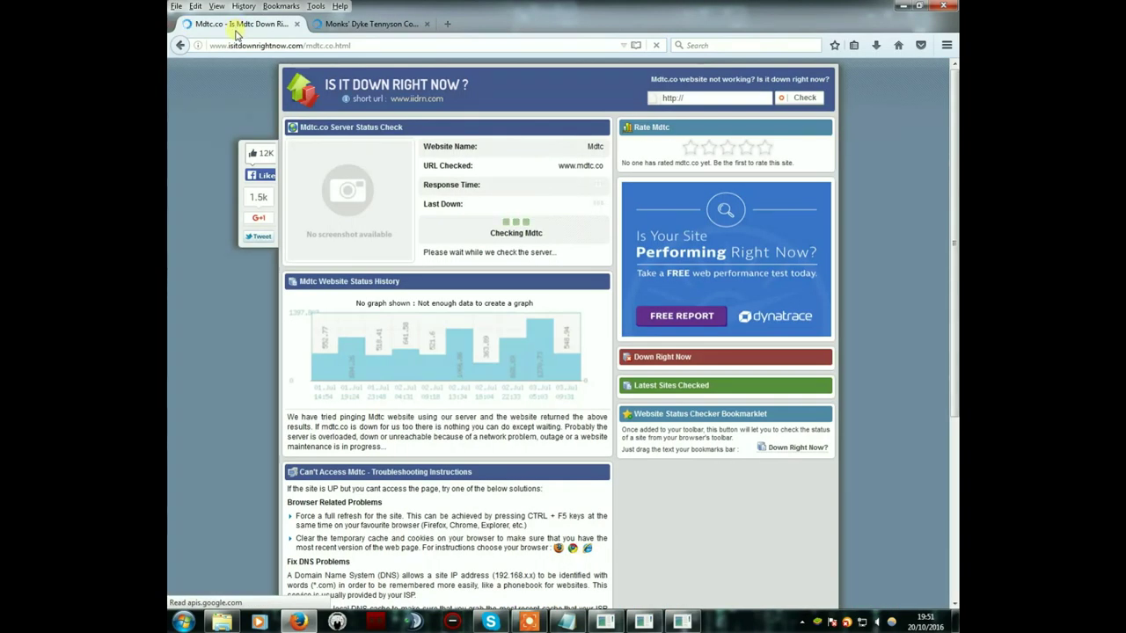